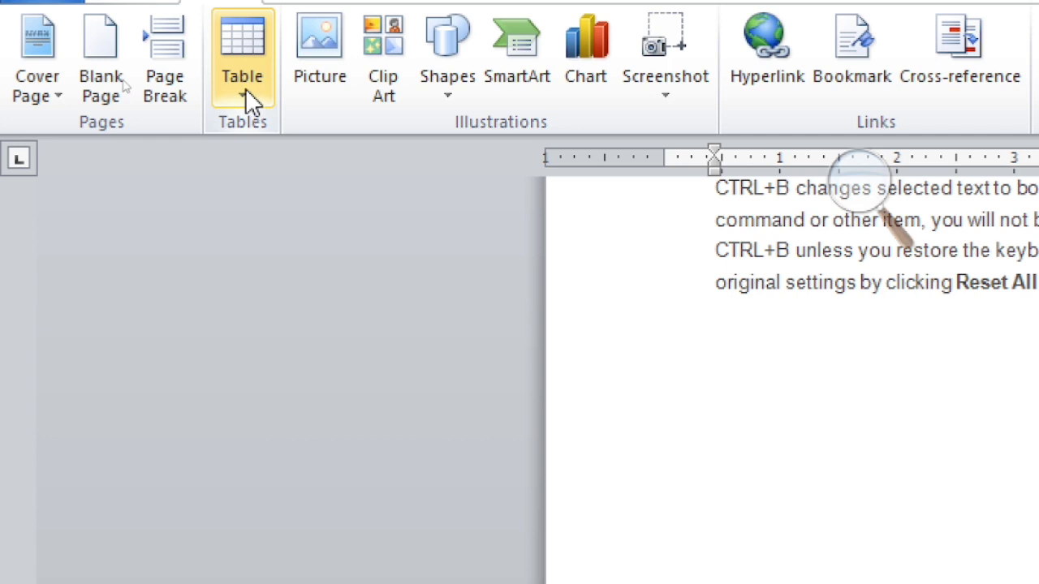
Insert a table with 5 columns and 3 rows at the cursor position
left_click(246, 91)
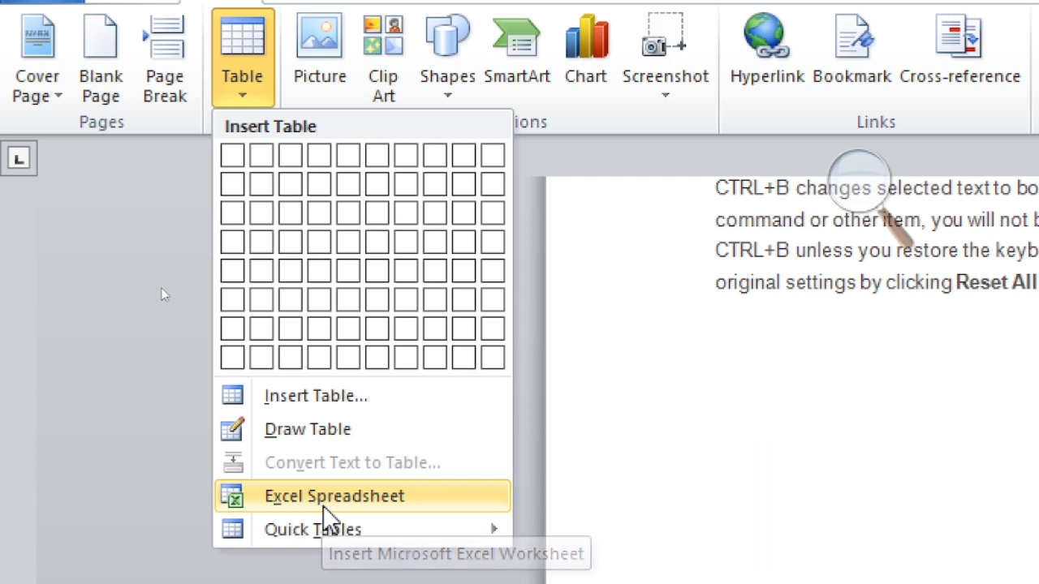
mouse_move(352, 536)
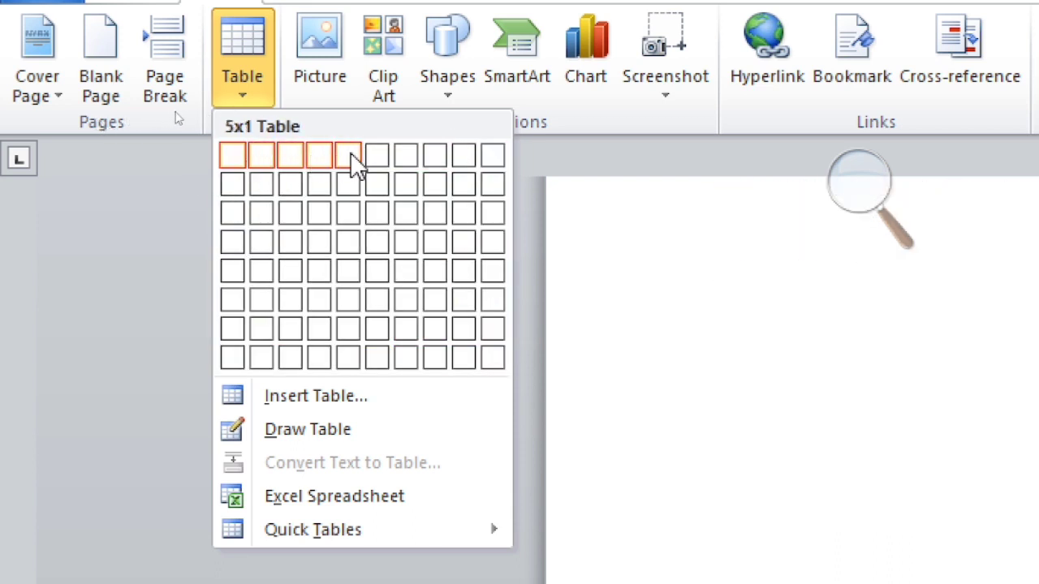
left_click(342, 218)
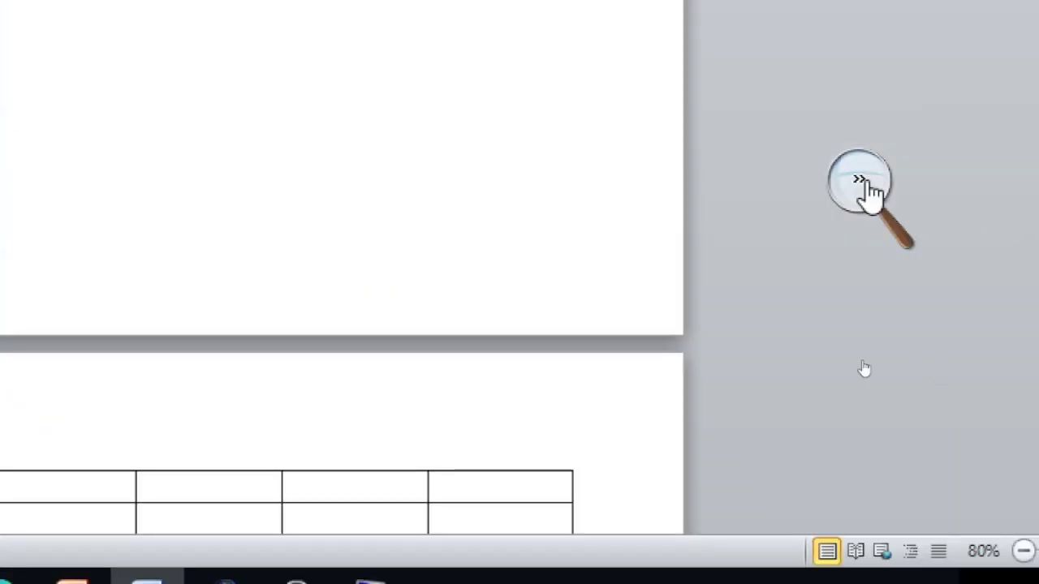
Select each of the new table's five columns in turn, followed by its first and second rows
left_click(858, 185)
left_click(849, 202)
scroll(674, 401, "down", 3)
scroll(614, 378, "down", 2)
left_click(381, 307)
left_click(391, 277)
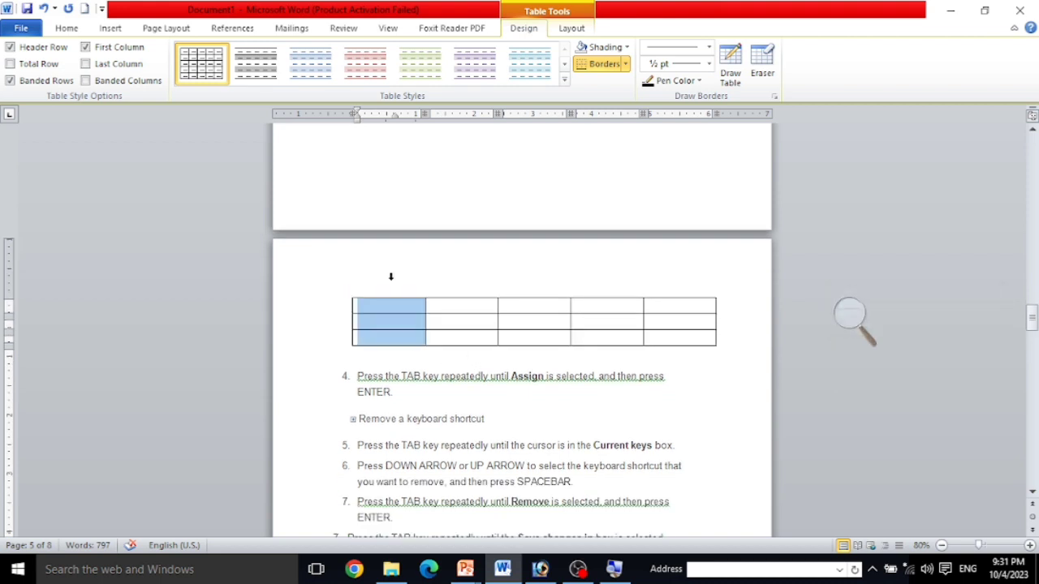
left_click(446, 275)
left_click(527, 281)
left_click(596, 280)
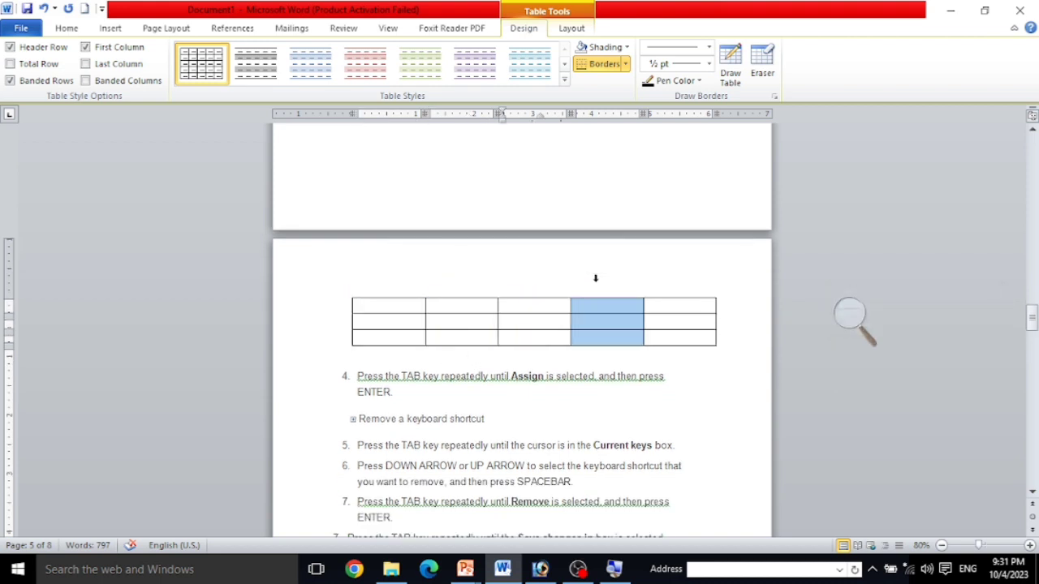
left_click(687, 287)
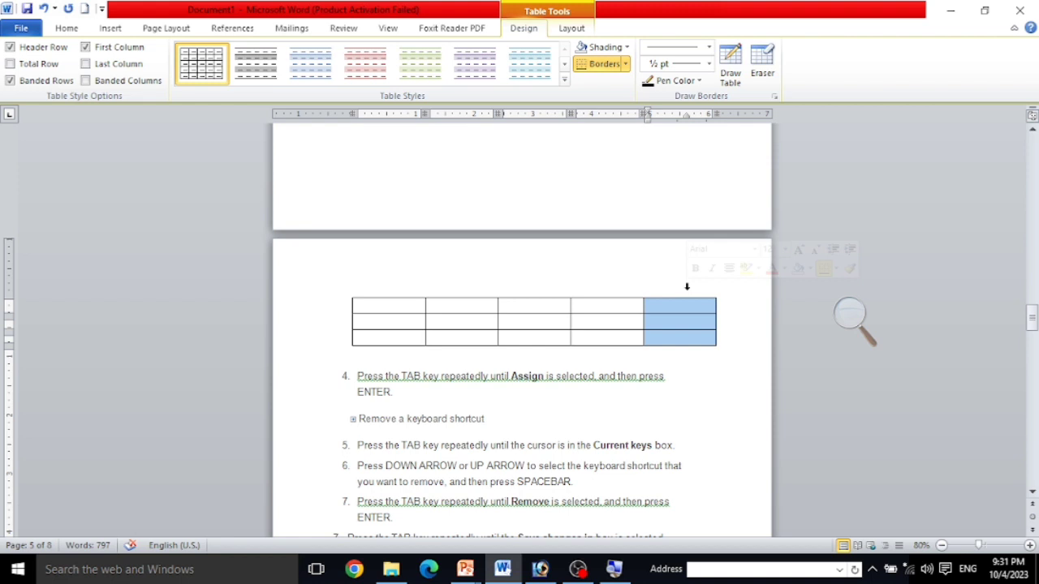
left_click(342, 308)
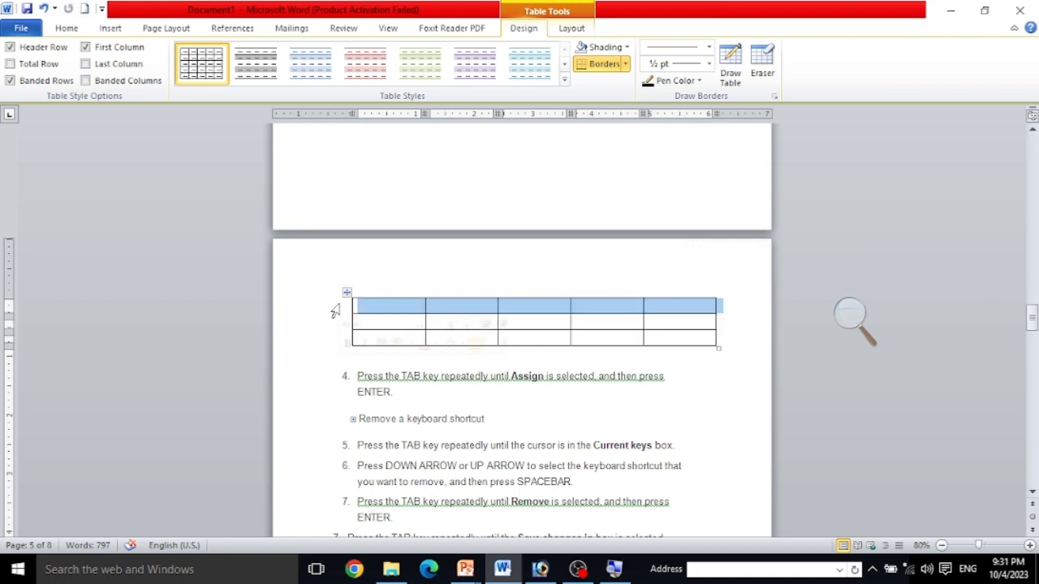
left_click(329, 327)
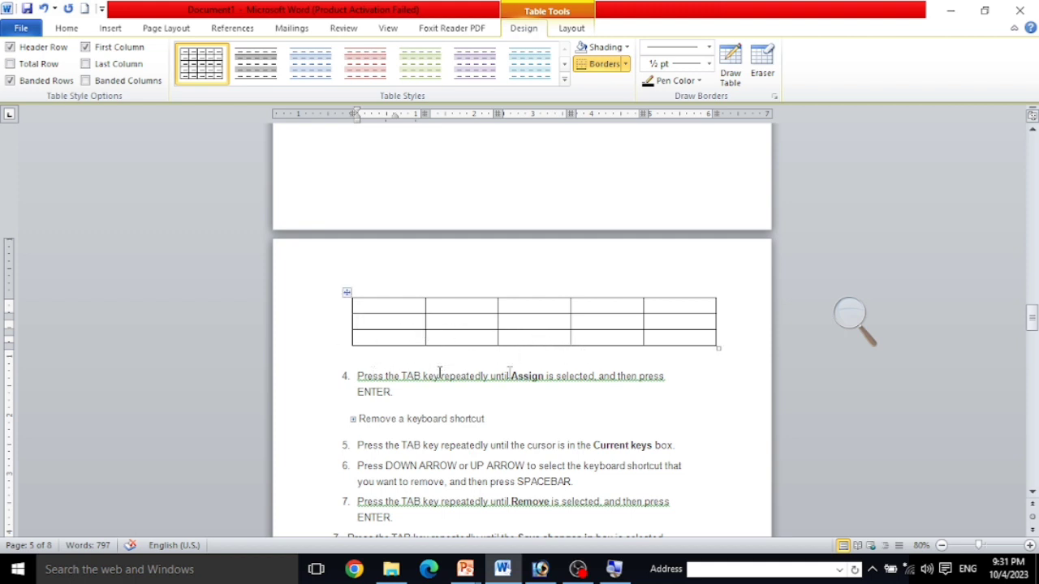
Add three empty numbered items before the "Press the TAB key repeatedly until Assign" item and place the cursor in the first one
left_click(363, 375)
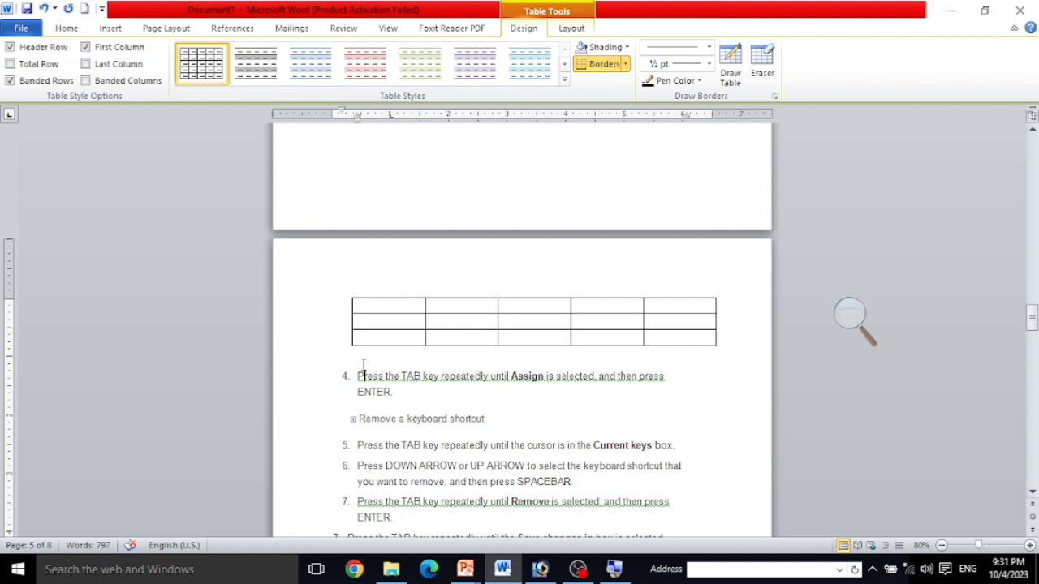
key("Return")
key("Return")
key("Return")
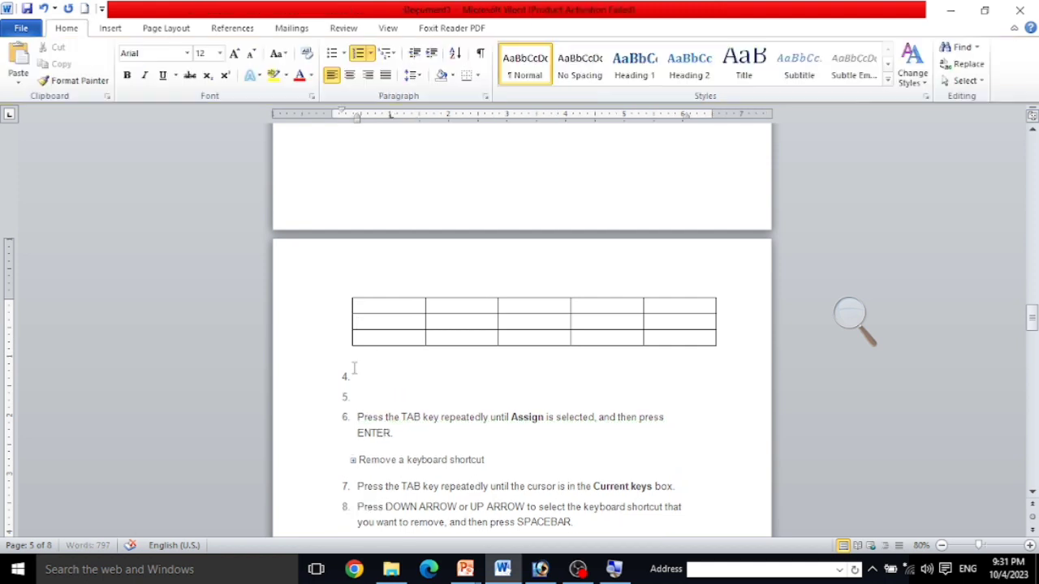
key("Up")
key("Up")
key("Up")
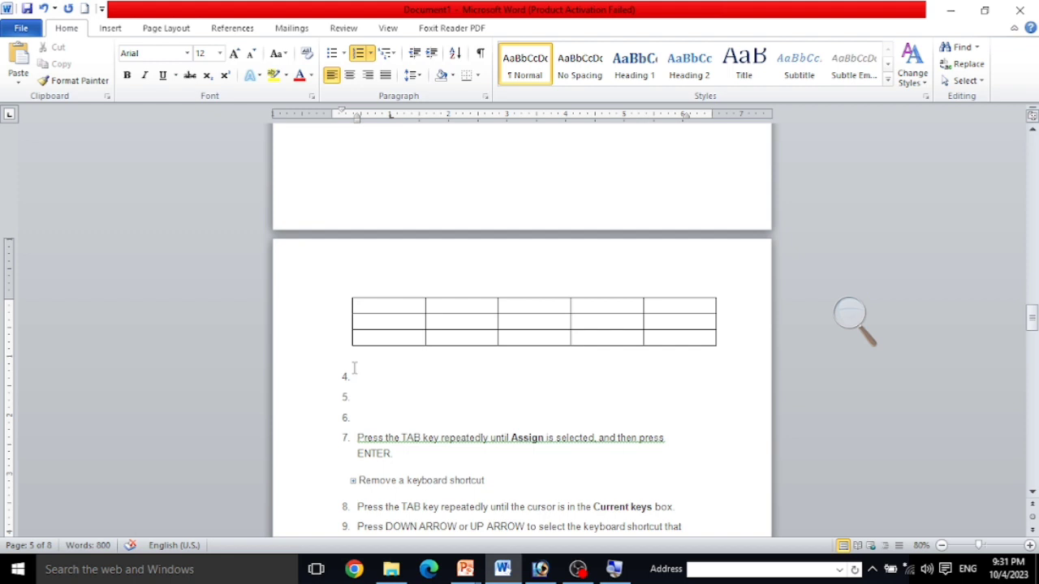
Open the Insert Table dialog for a second table at the first empty numbered item
left_click(99, 29)
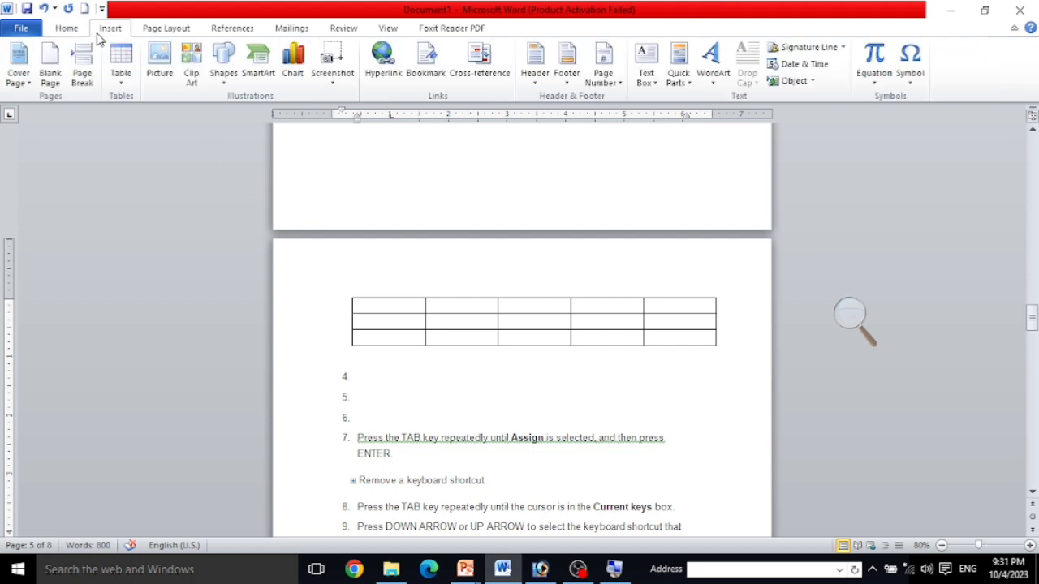
left_click(120, 75)
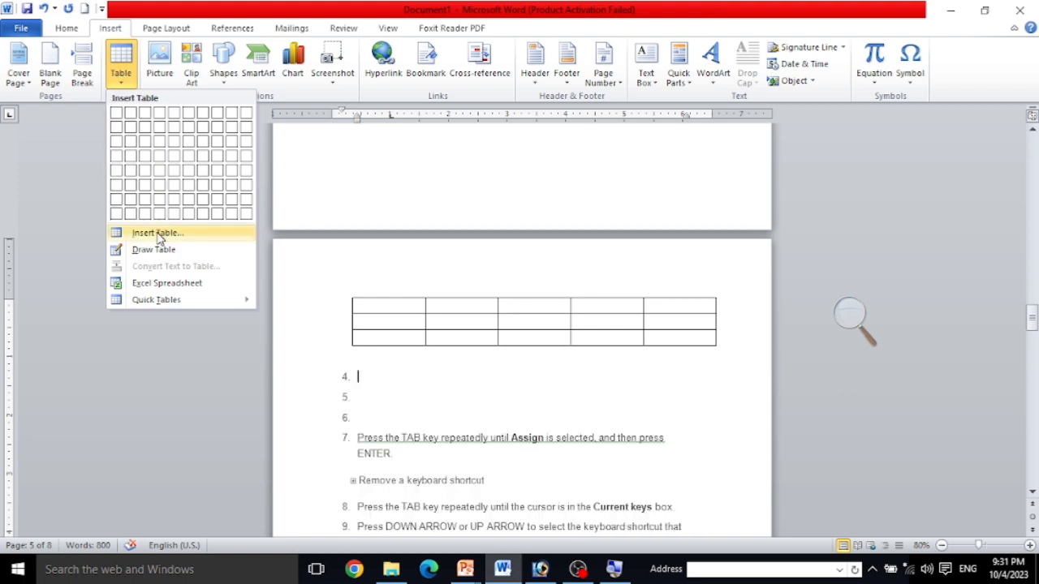
left_click(854, 327)
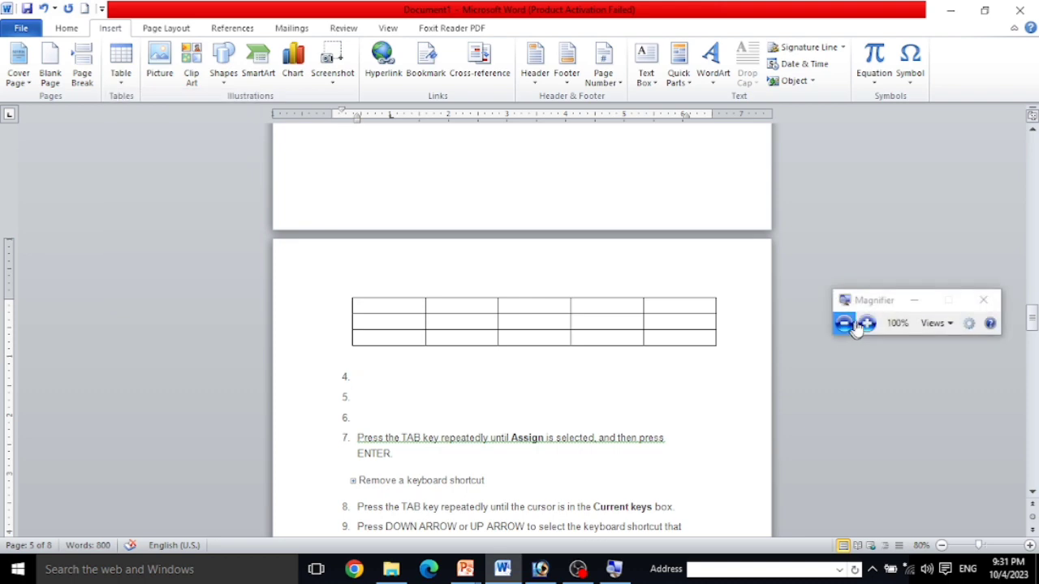
left_click(867, 323)
left_click(870, 325)
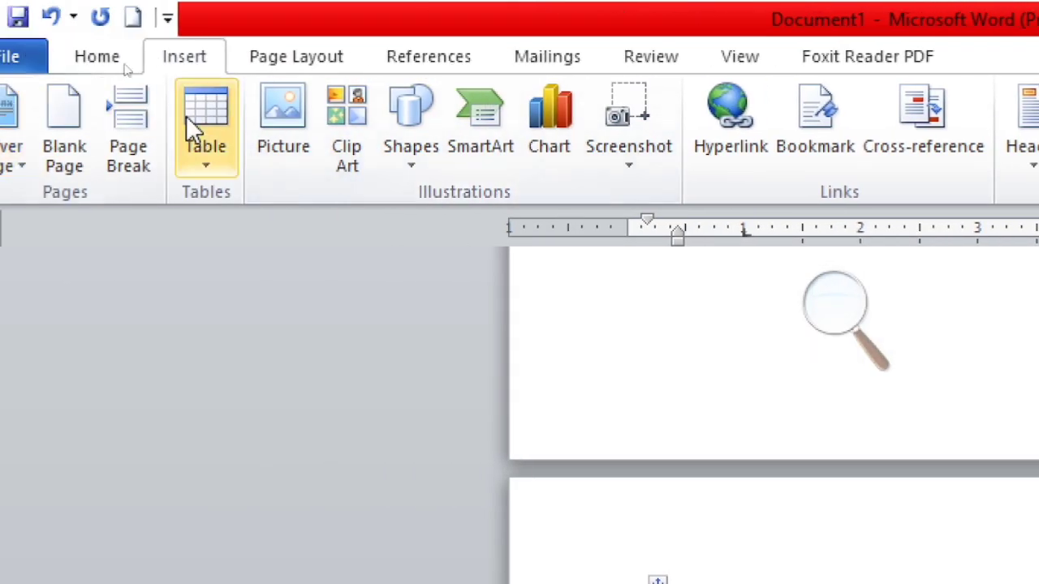
left_click(218, 159)
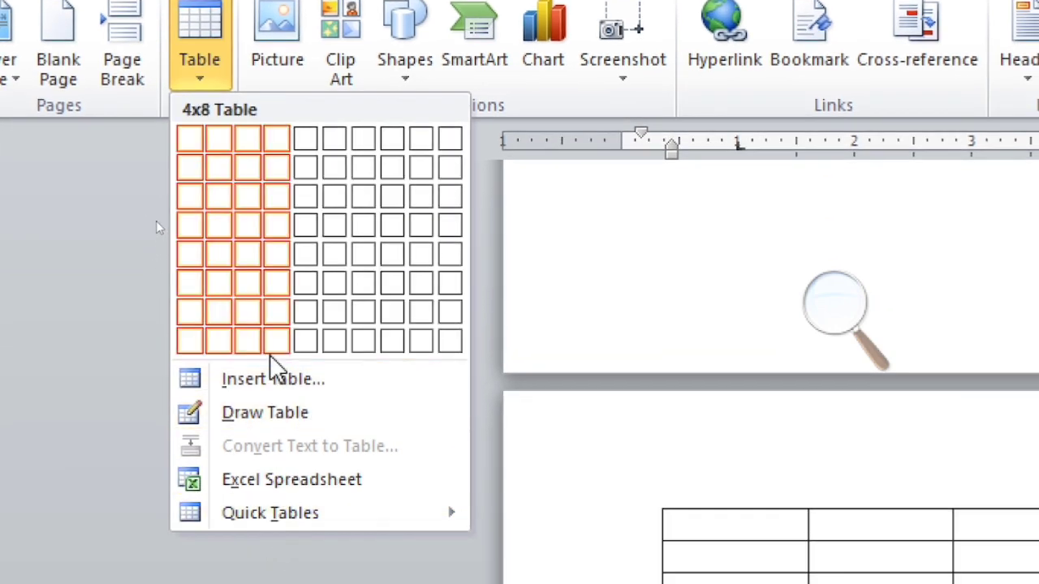
left_click(274, 380)
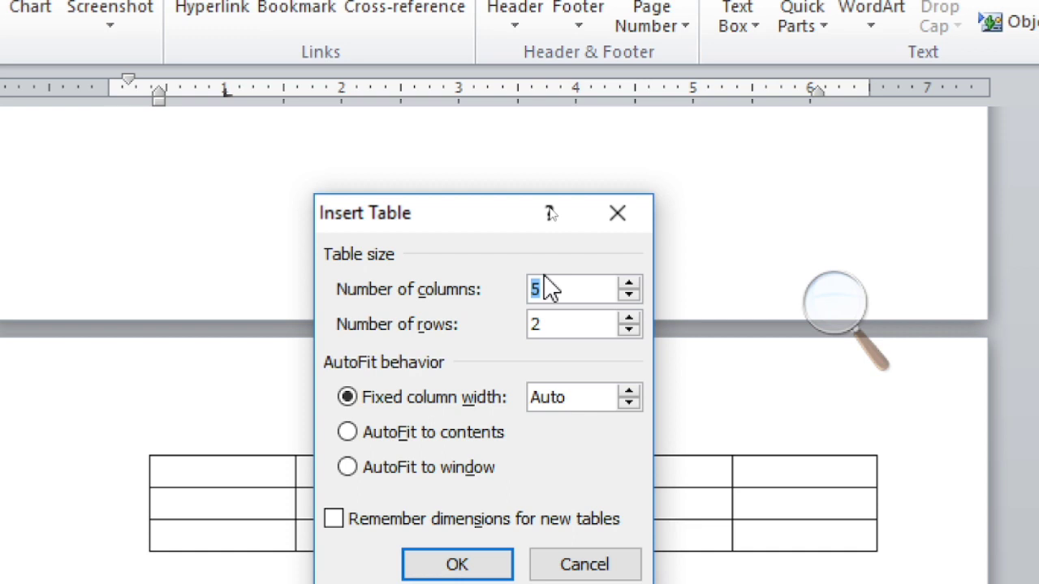
Try to create the table with 64 columns
type("64")
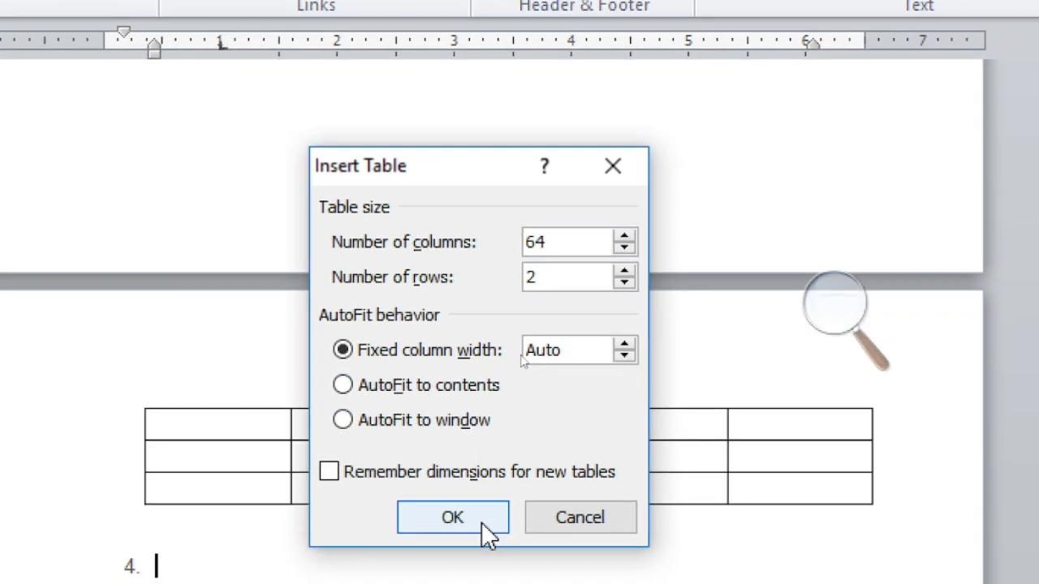
left_click(486, 568)
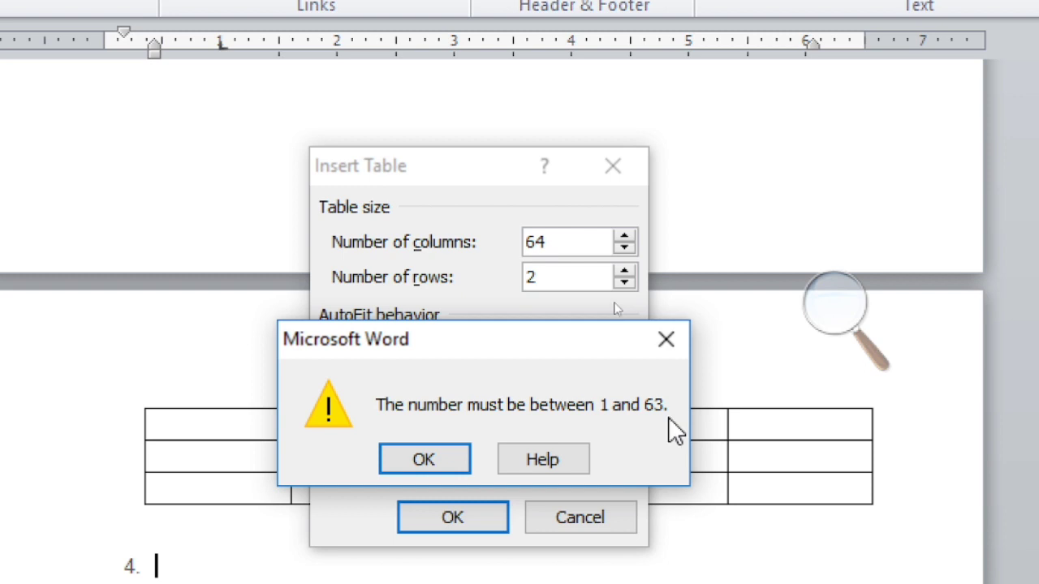
left_click(394, 469)
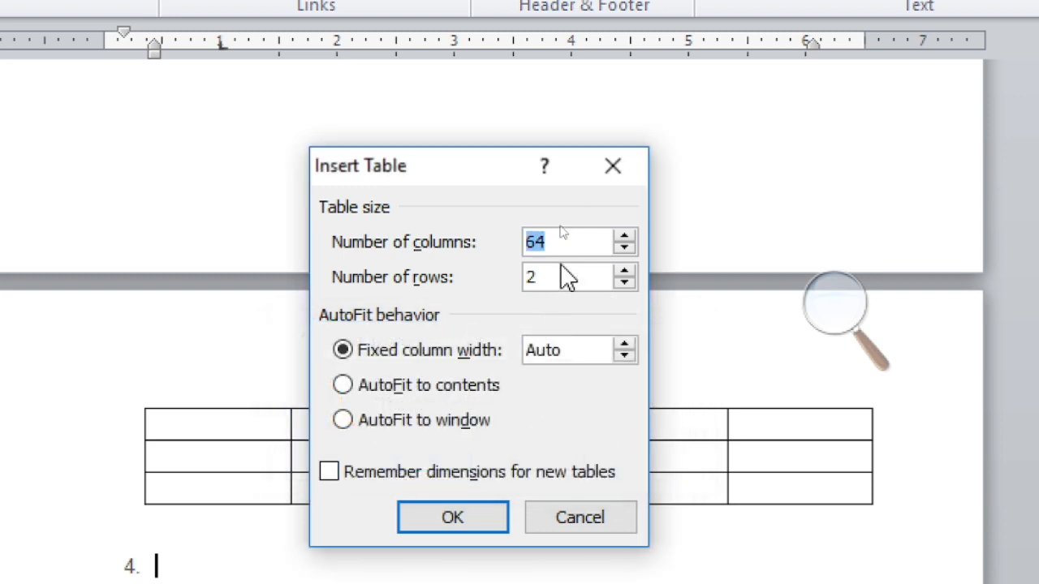
Set the number of rows to 32768 and try to create the table with 64 columns
left_click_drag(580, 274, 457, 278)
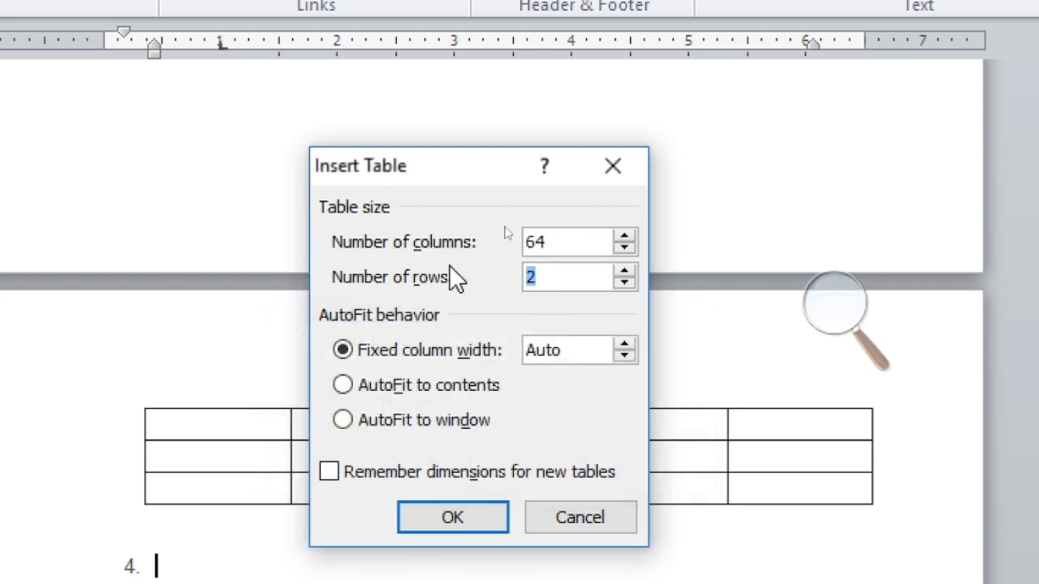
type("32767")
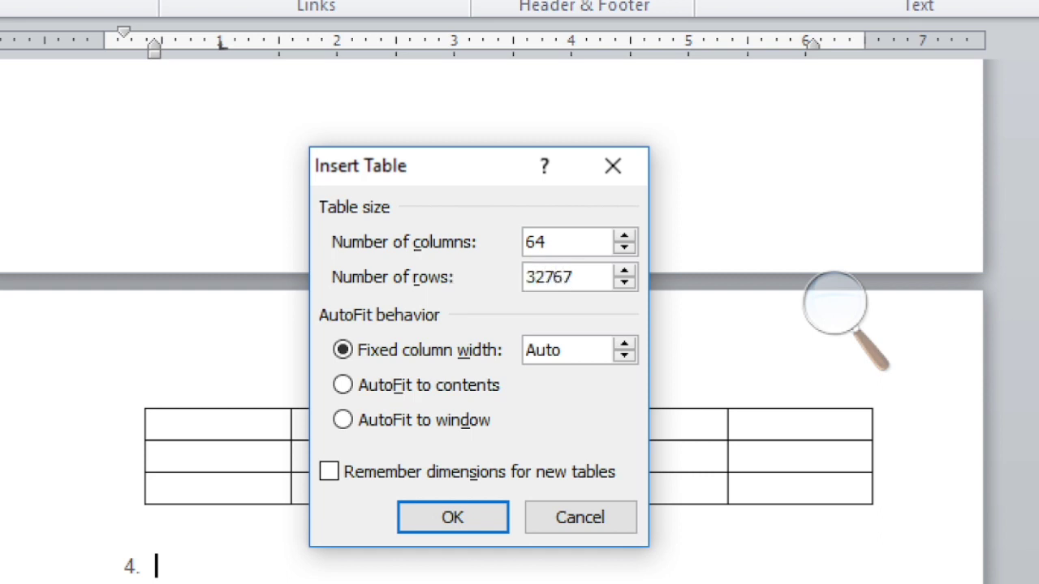
key("BackSpace")
type("8")
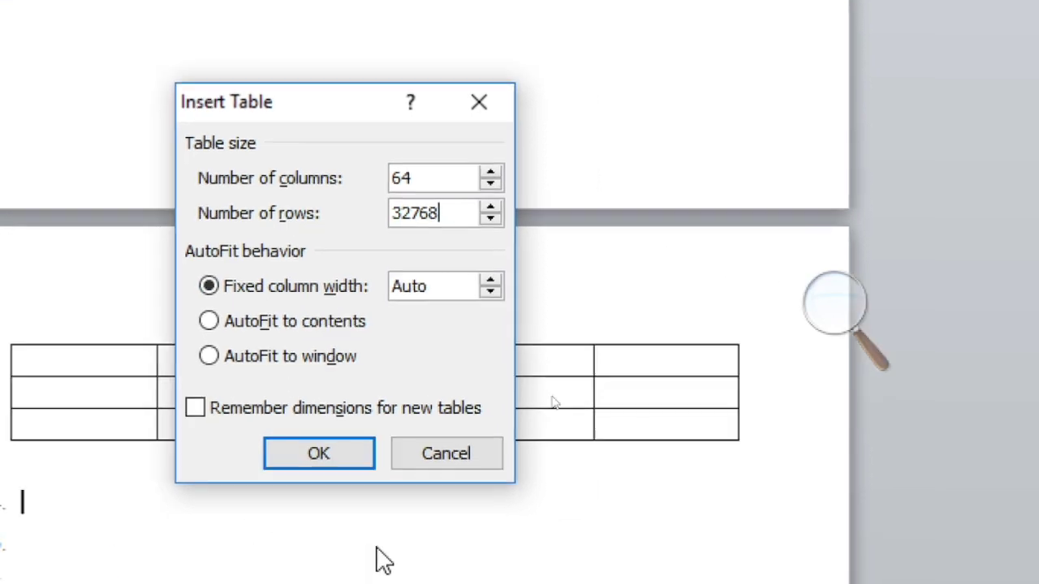
left_click(401, 460)
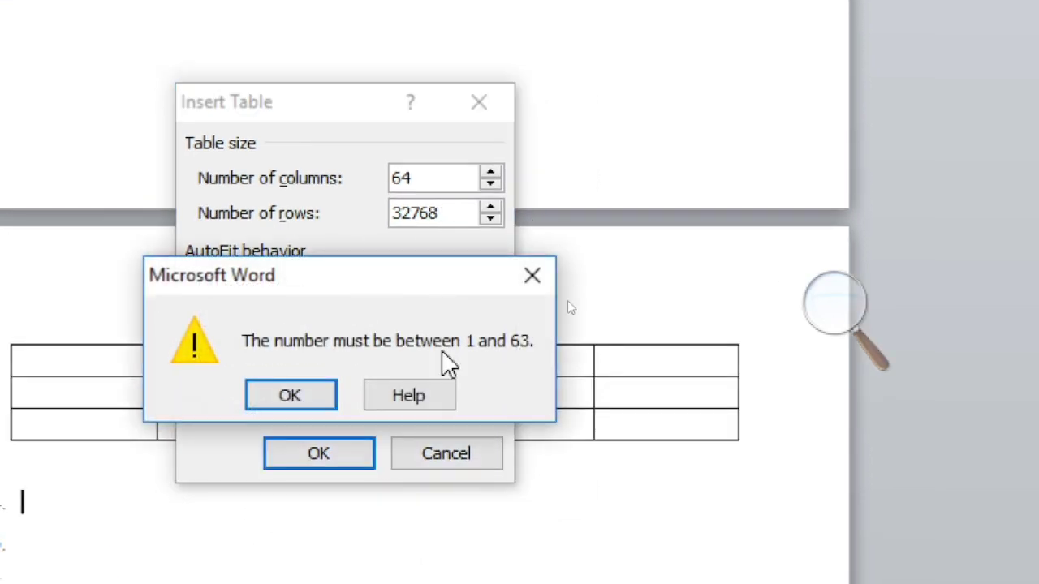
left_click(532, 275)
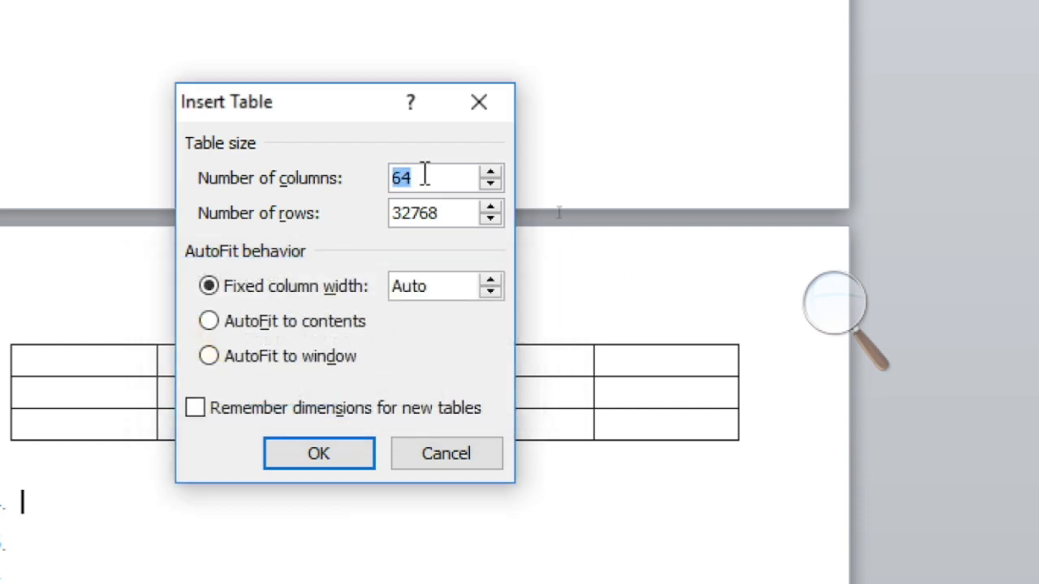
Set the number of columns to 63 and try to create the table with 32768 rows
key("BackSpace")
type("63")
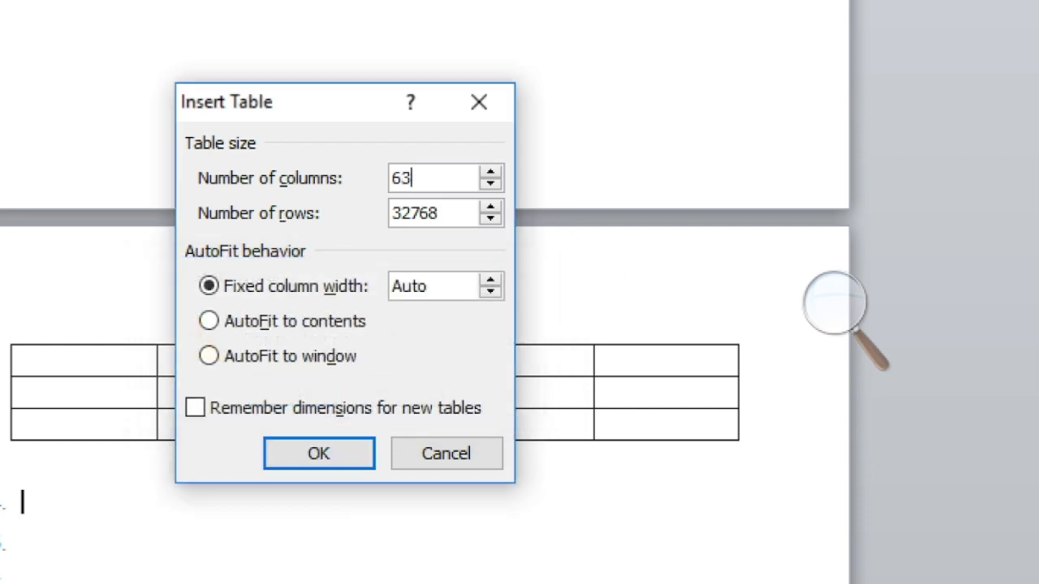
left_click(324, 460)
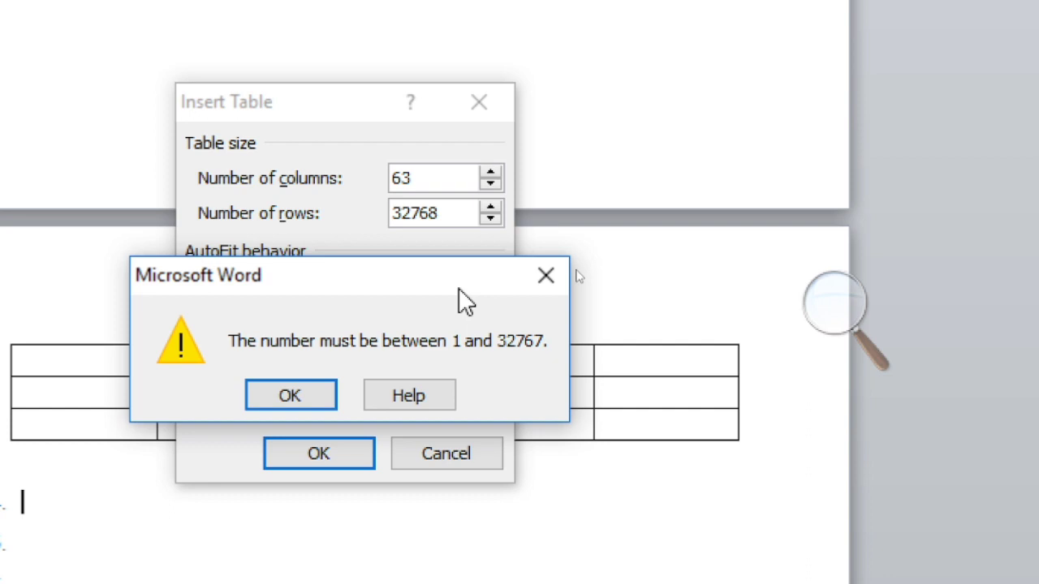
left_click(292, 398)
left_click(291, 397)
Reposition the Insert Table dialog and set the number of rows to 32767
left_click_drag(301, 102, 450, 134)
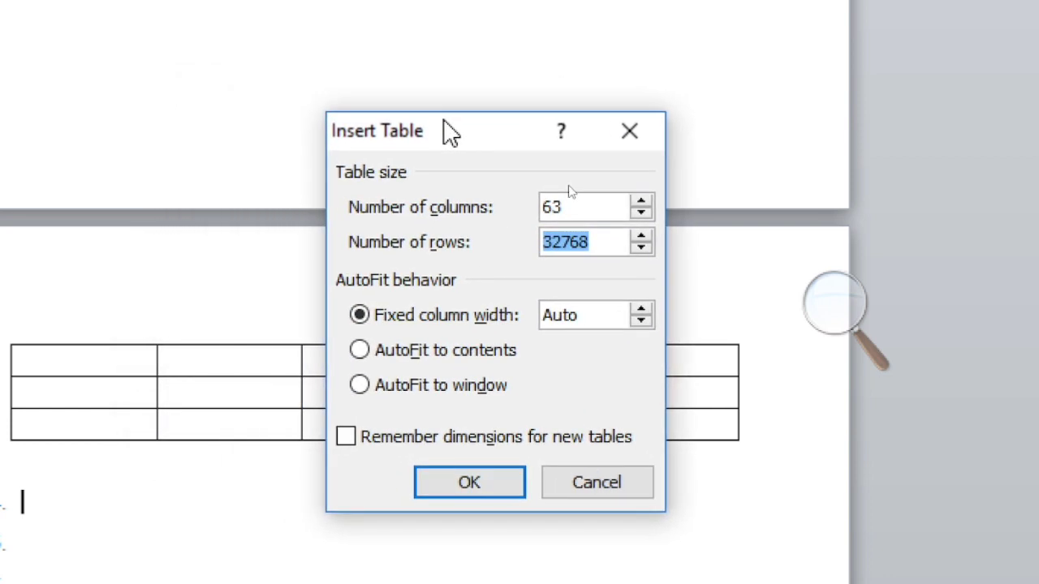
left_click(612, 244)
key("BackSpace")
type("7")
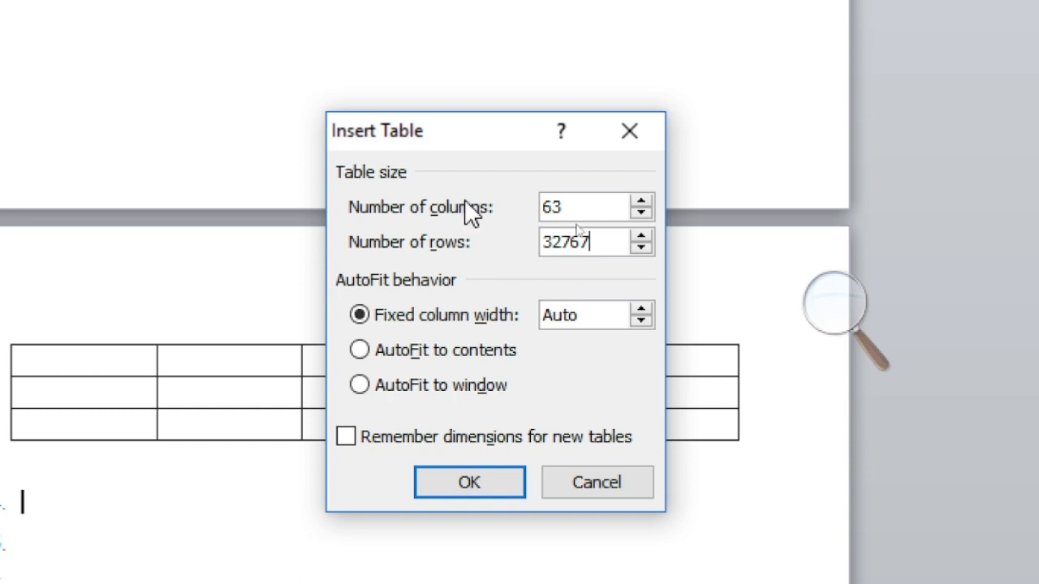
Set the table size to 5 columns and 6 rows and insert it with a fixed automatic column width
left_click_drag(587, 208, 522, 213)
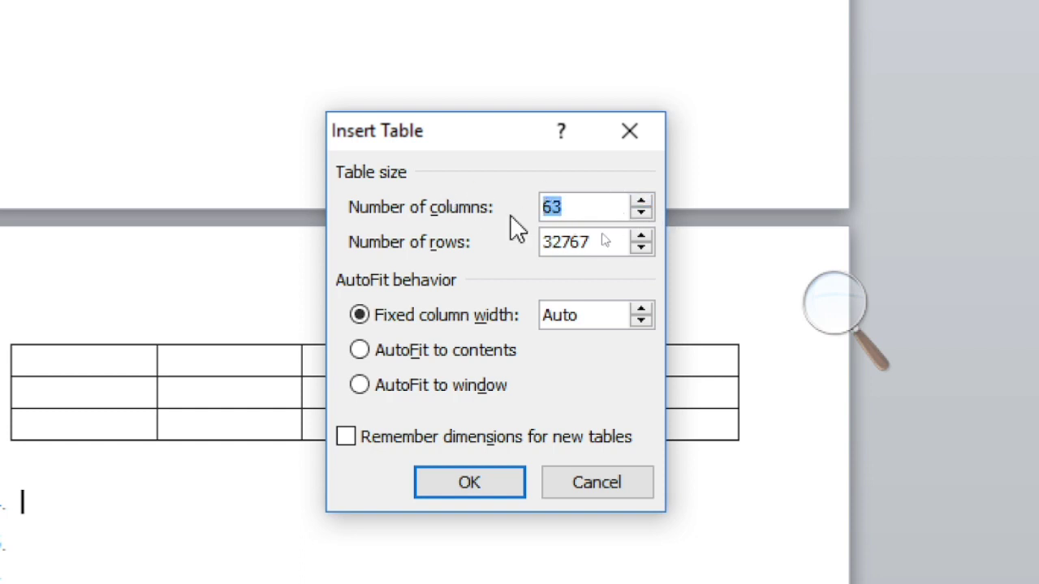
type("5")
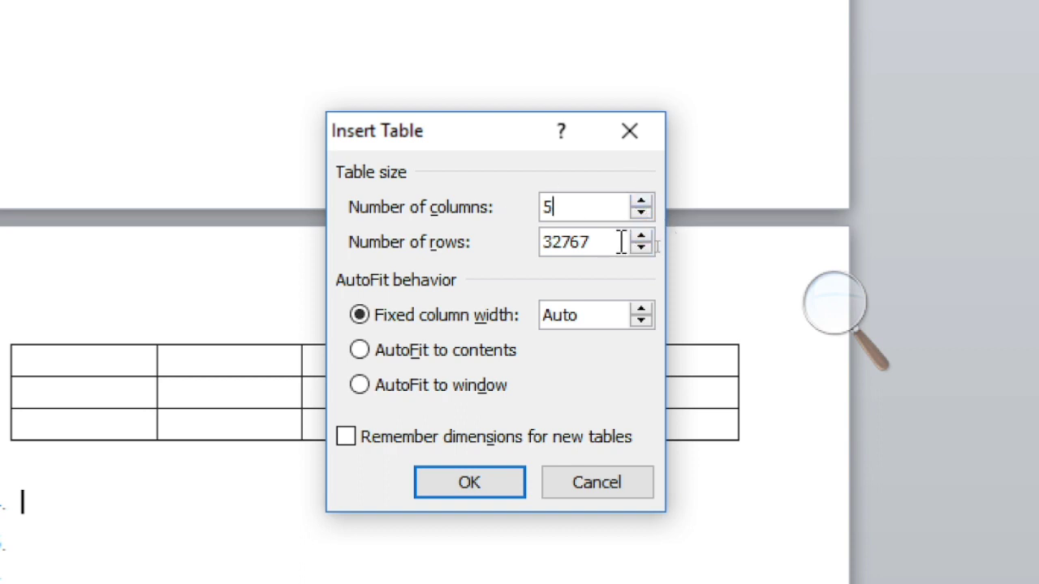
left_click_drag(624, 242, 447, 233)
type("6")
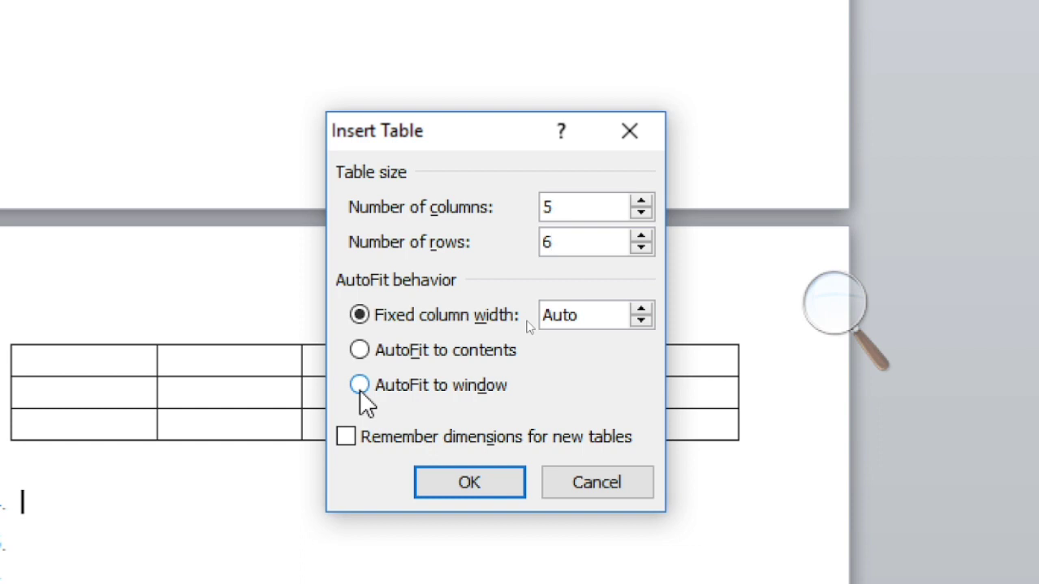
left_click(469, 487)
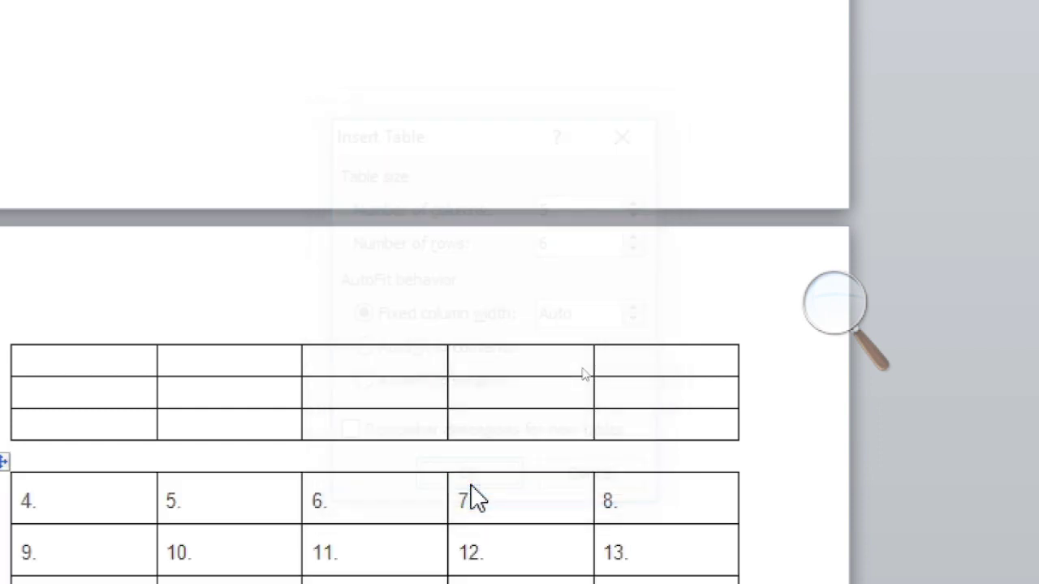
scroll(242, 417, "down", 5)
scroll(89, 371, "down", 1)
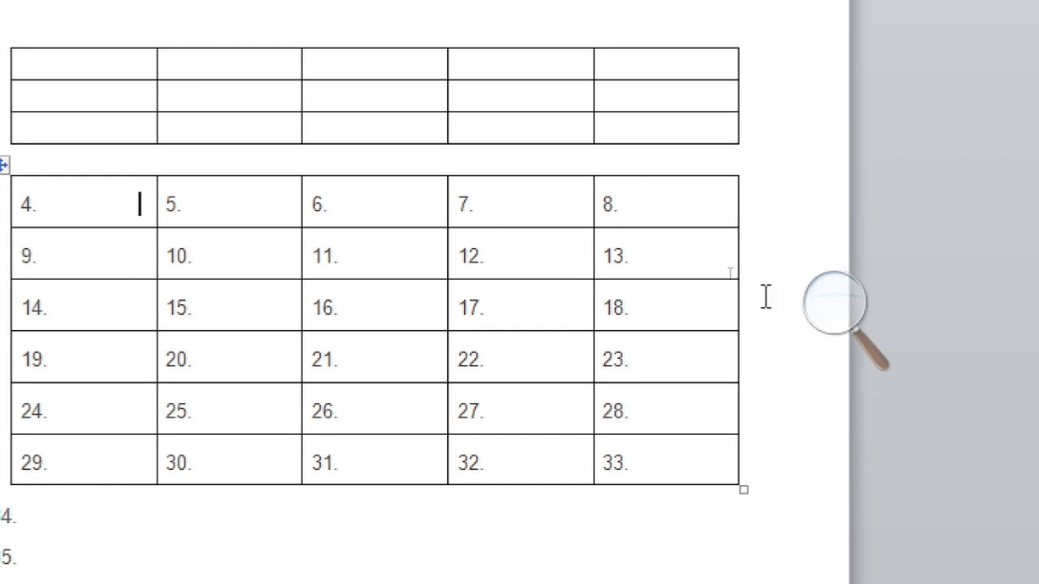
left_click(811, 325)
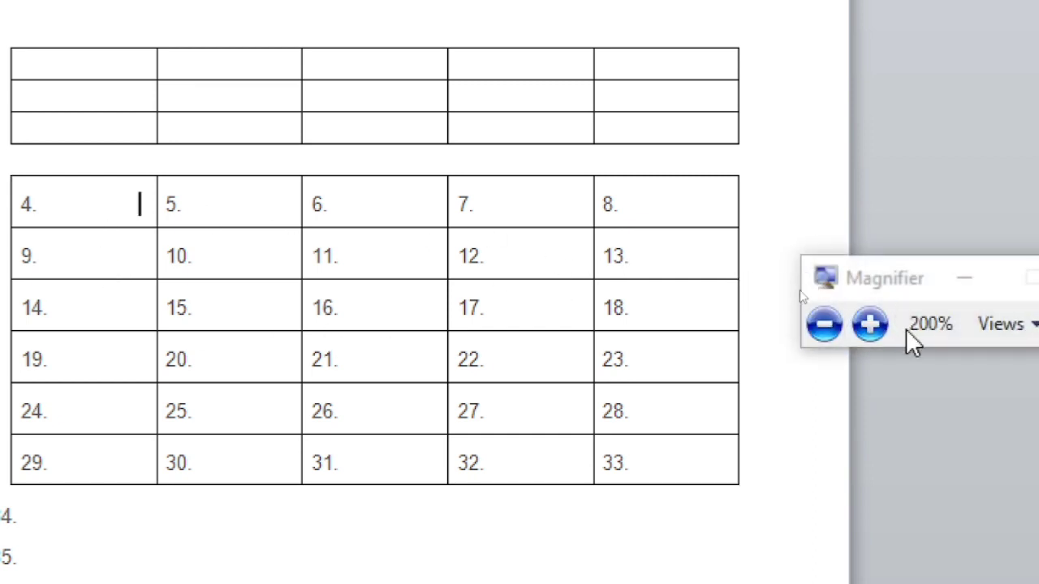
Reduce the screen magnification to 100% and bring up the open windows to switch away from the document
left_click(825, 327)
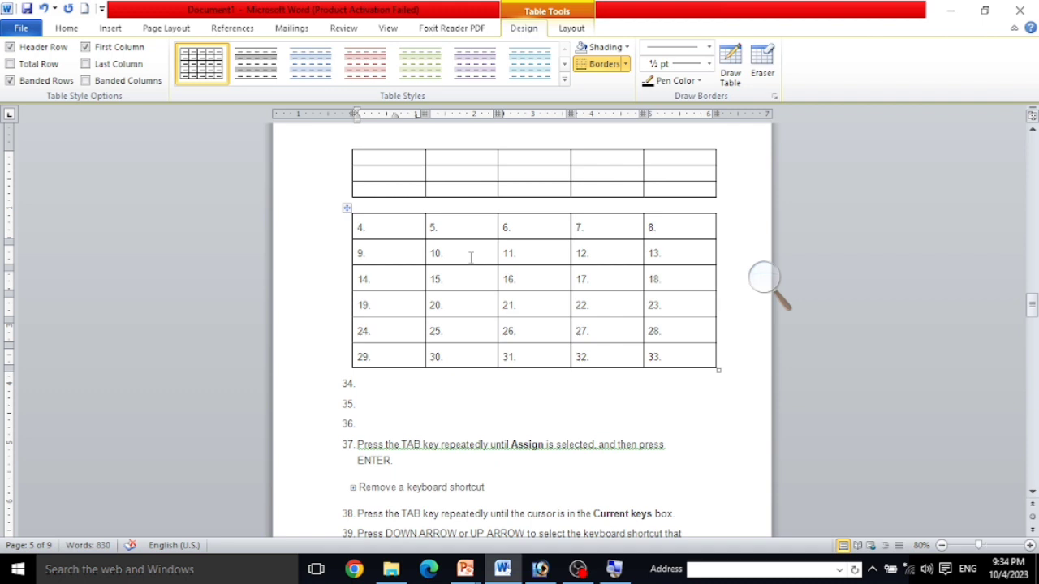
key("alt+Tab")
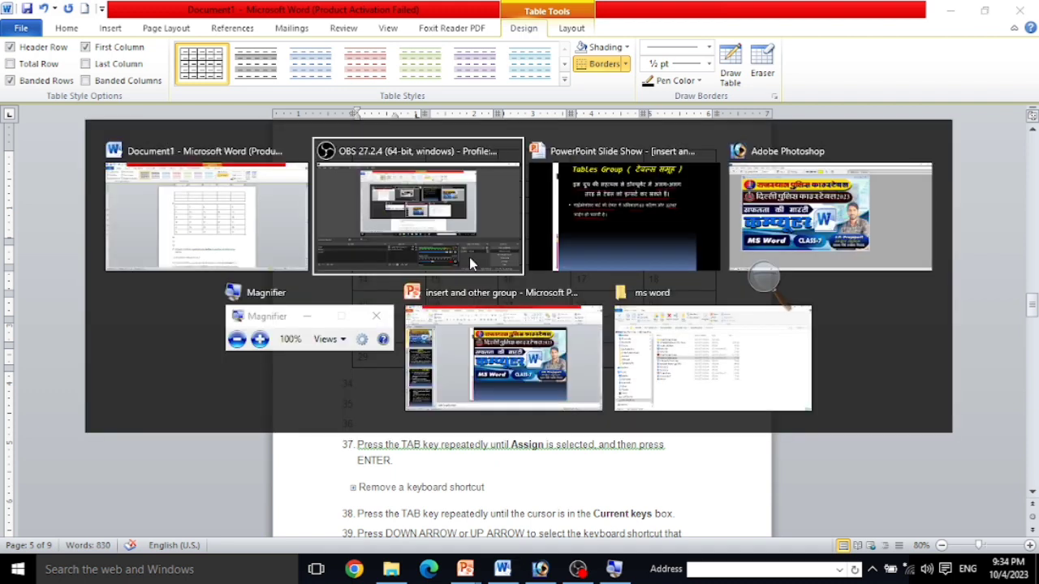
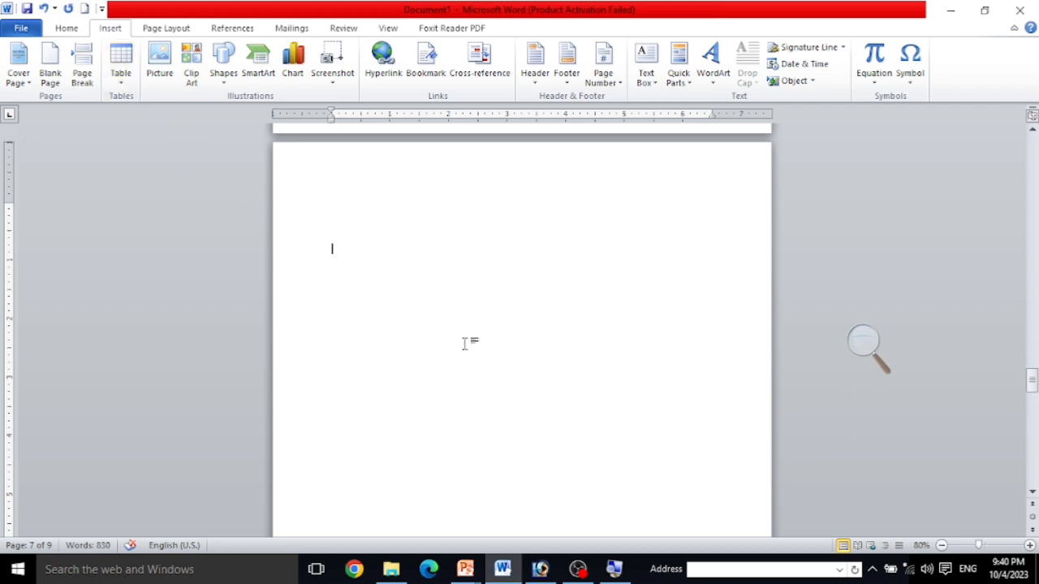
Enter the headings Name, Fathers name and Address on one line of the blank page, separated by tabs
type("Name")
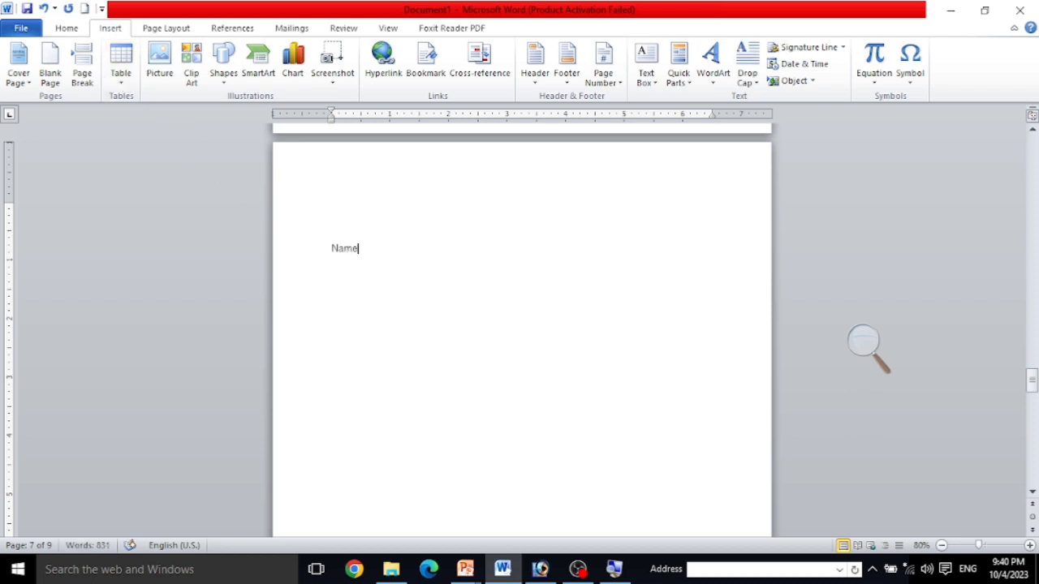
type(" Fathers name")
key("Tab")
type("A")
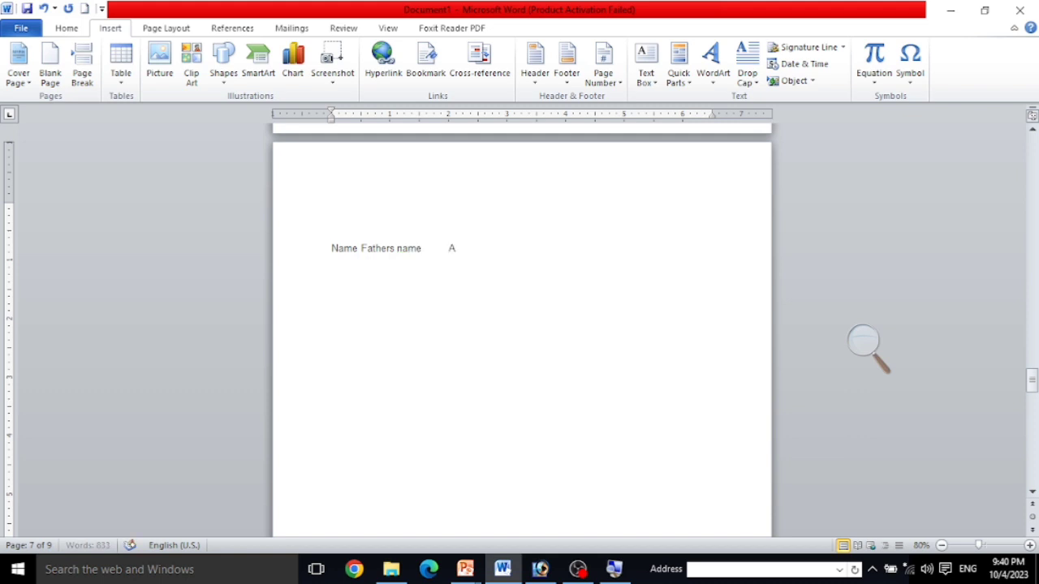
type("ddress")
Select the heading line and increase its font size by six increments
left_click_drag(332, 250, 517, 250)
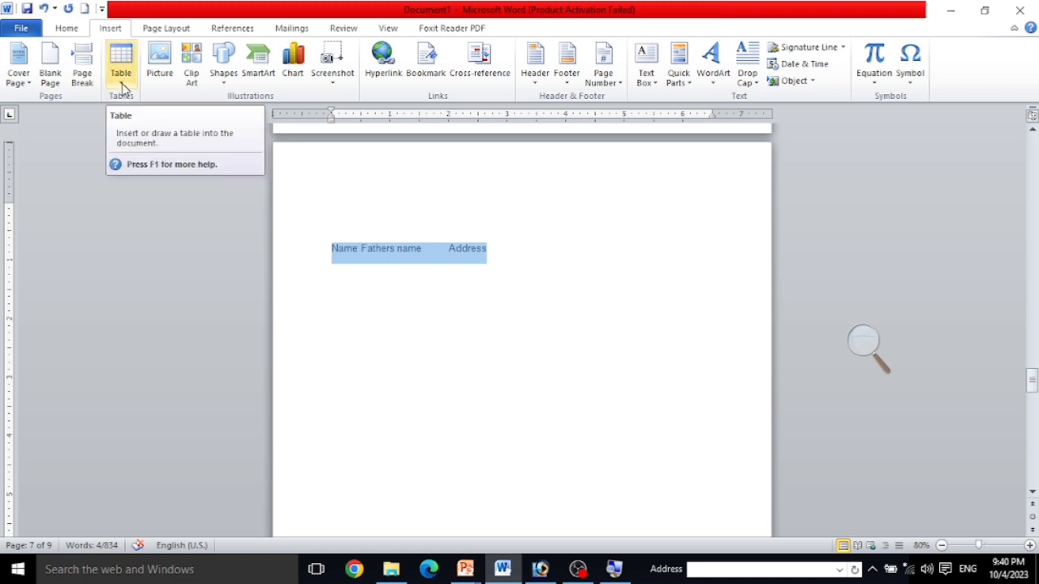
key("ctrl+shift+period")
key("ctrl+shift+period")
key("ctrl+shift+period")
key("ctrl+shift+period")
key("ctrl+shift+period")
key("ctrl+shift+period")
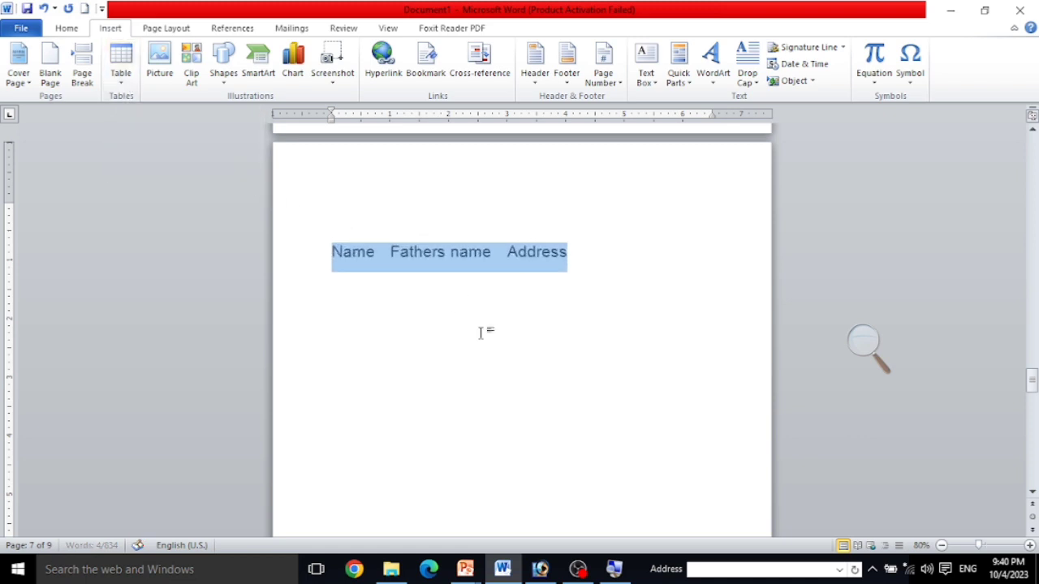
Open Convert Text to Table for the selected heading line and magnify its settings
left_click(1030, 547)
left_click(1030, 546)
left_click(1030, 546)
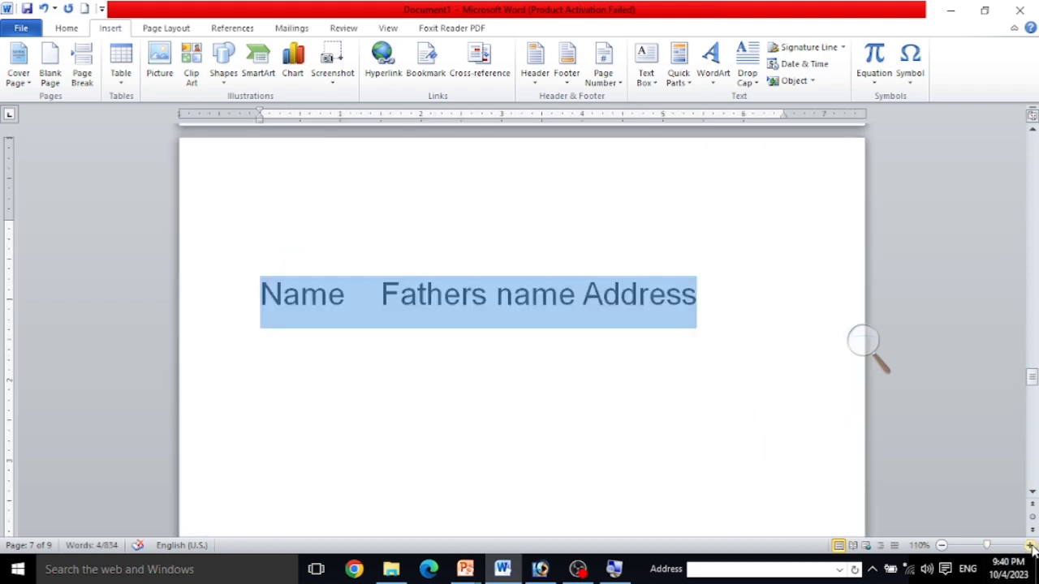
left_click(1031, 547)
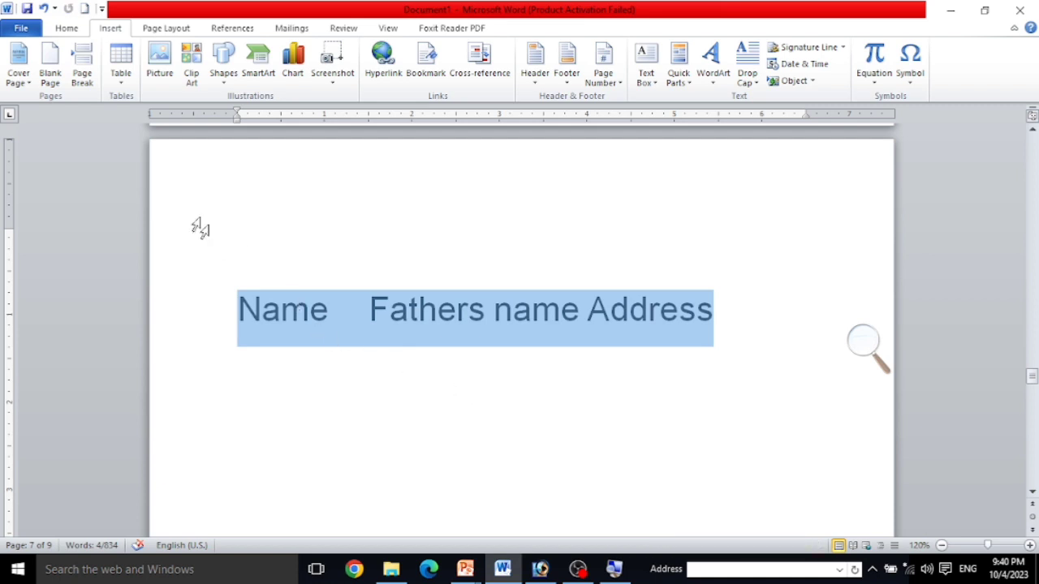
left_click(120, 81)
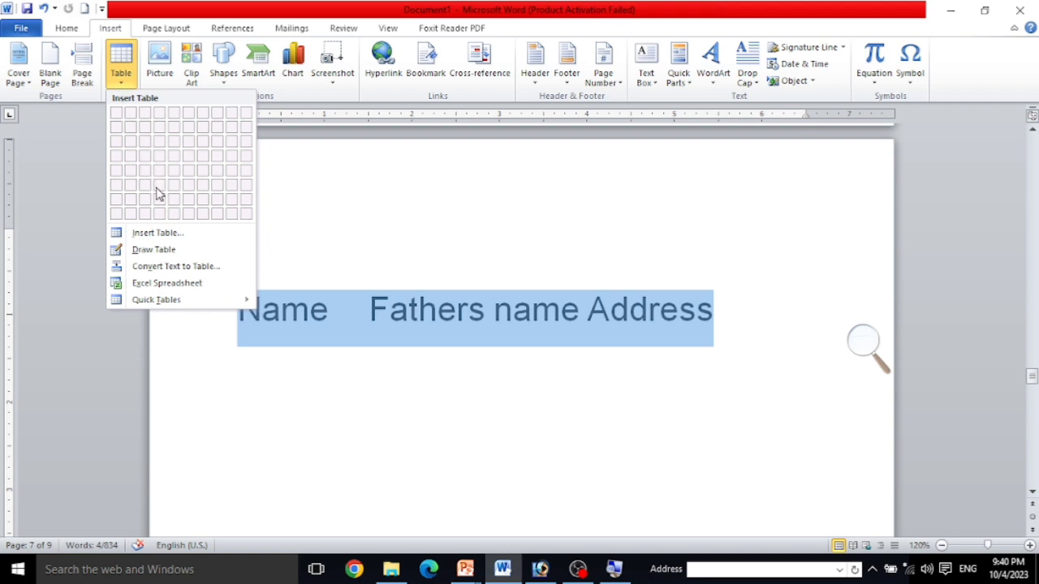
left_click(218, 274)
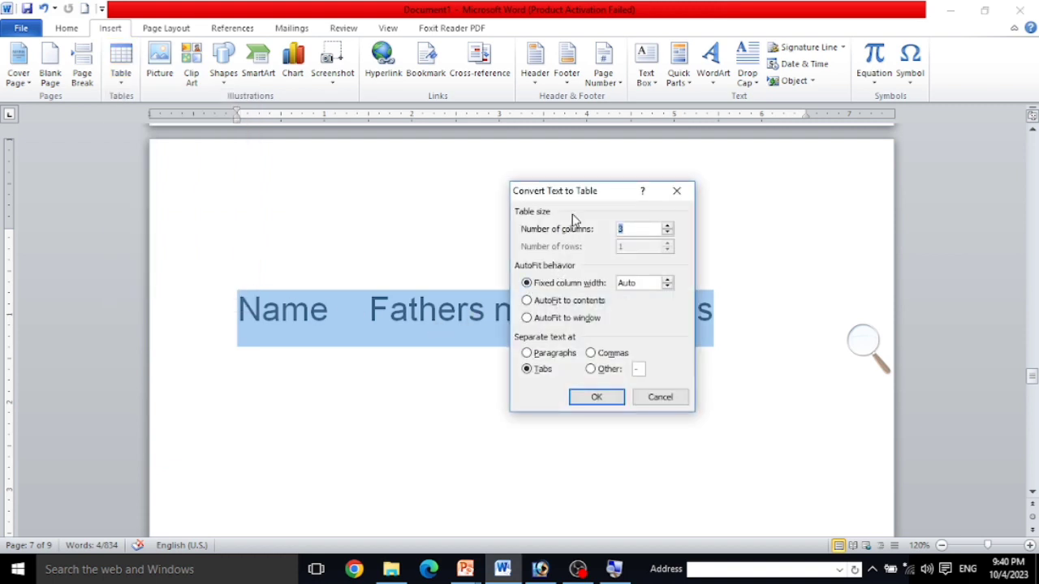
left_click(863, 341)
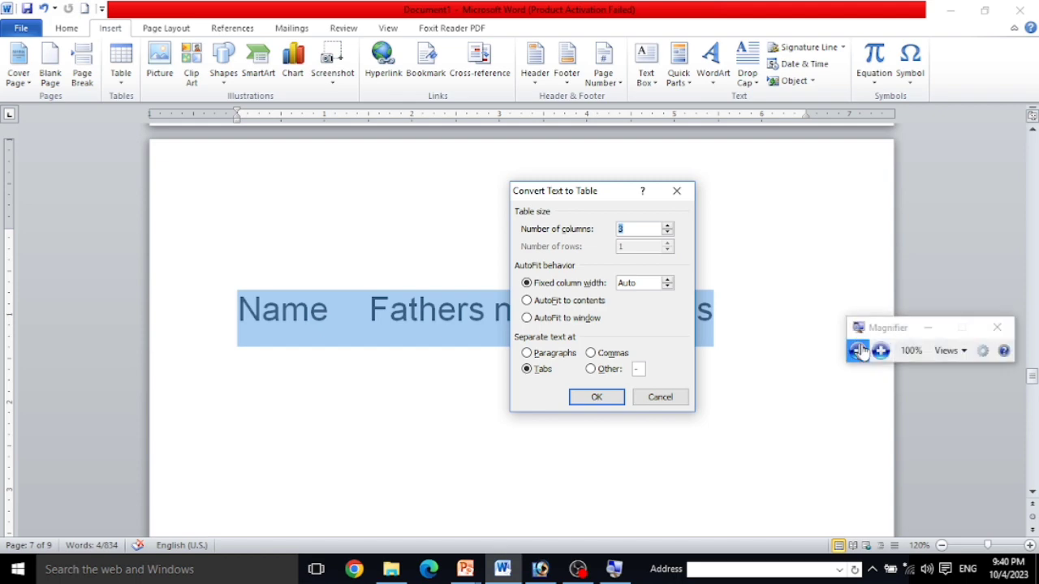
left_click(881, 350)
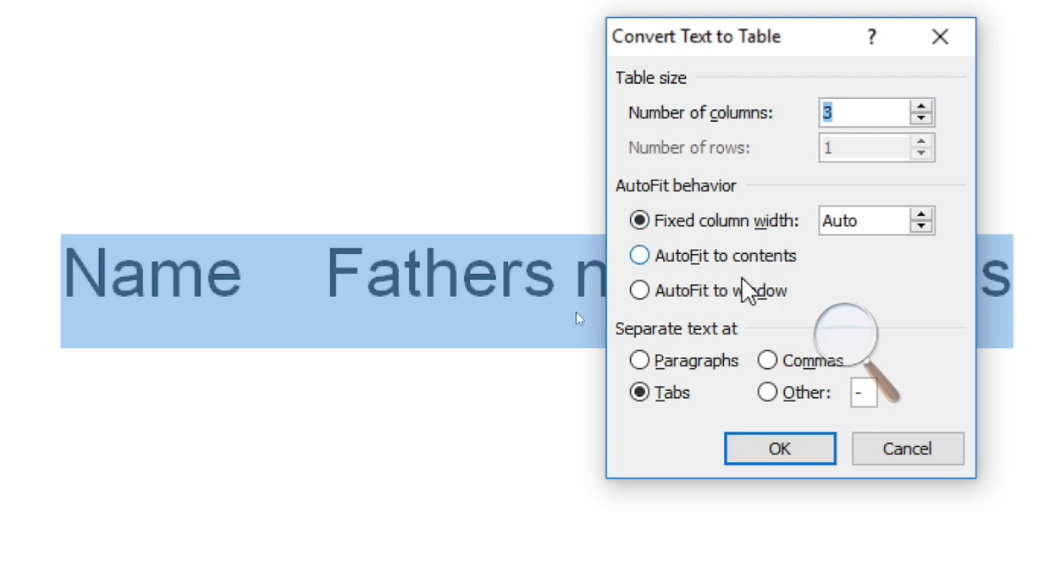
Convert the heading line into a 3-column table with AutoFit to contents, separating the text at tabs
left_click(640, 257)
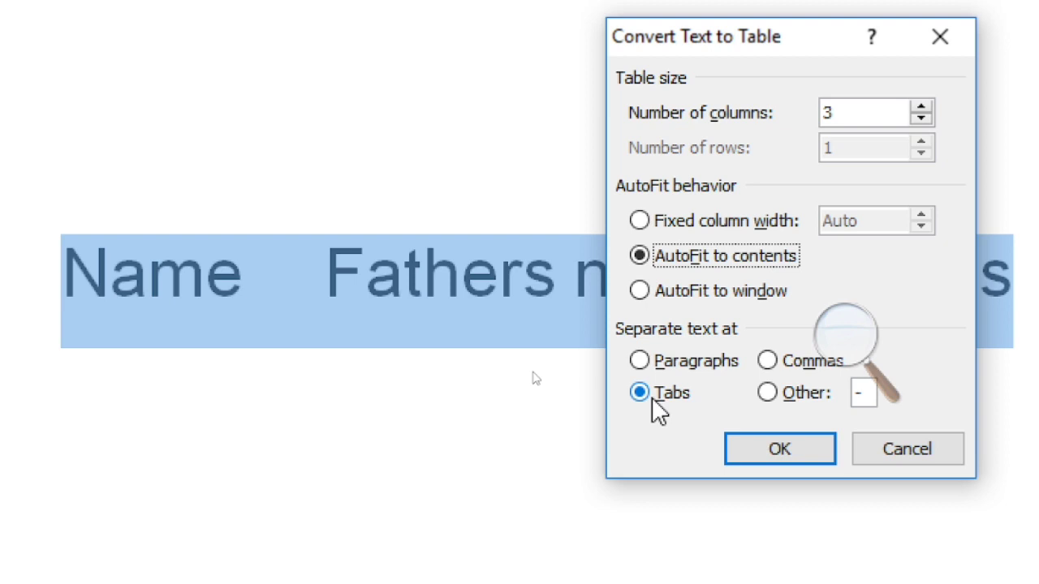
left_click(768, 362)
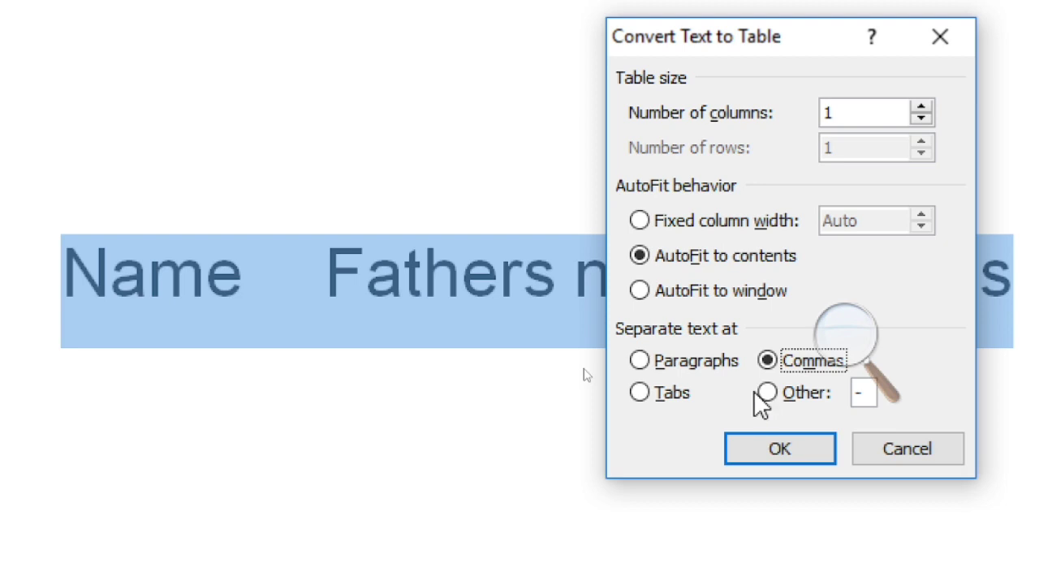
left_click(638, 394)
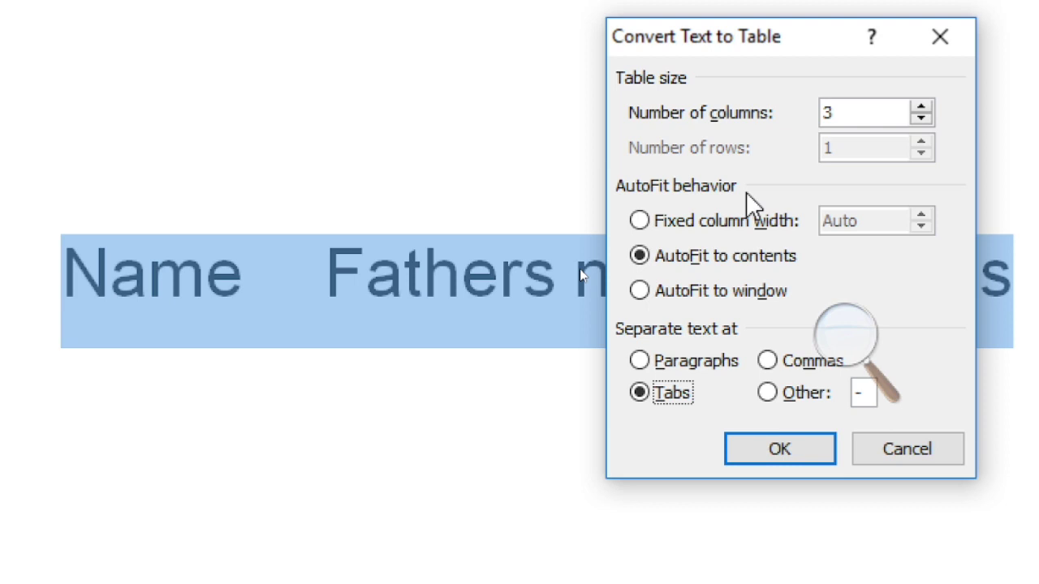
left_click(799, 449)
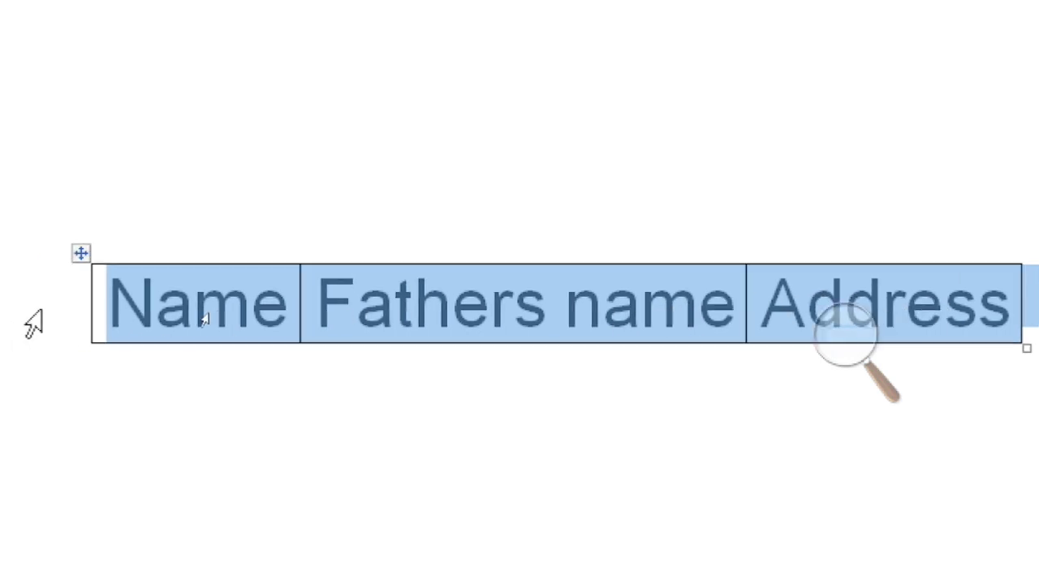
Add "of th" after Name in the first cell of the converted table
left_click_drag(299, 307, 297, 307)
left_click(290, 313)
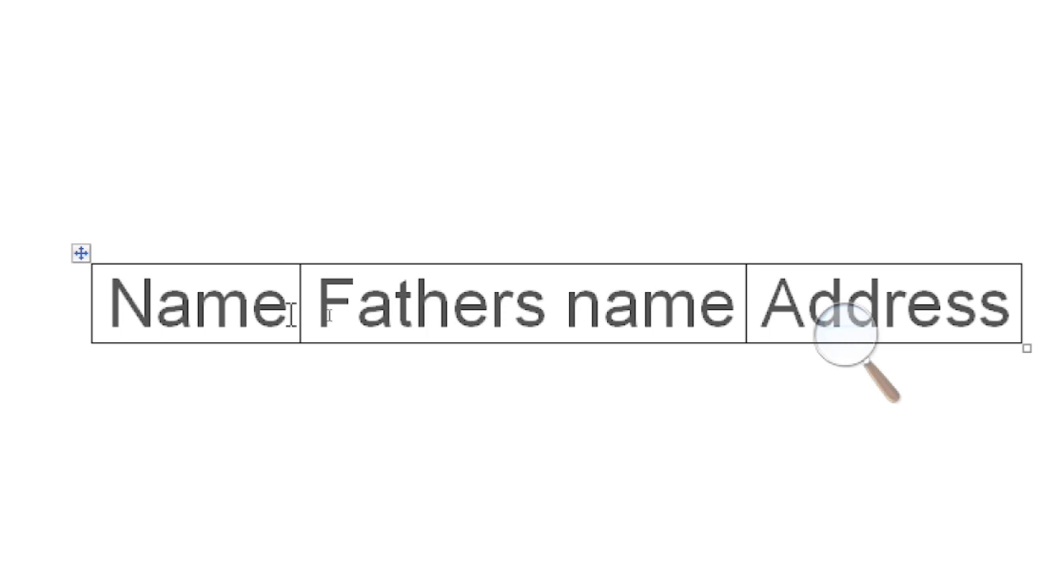
type("of th")
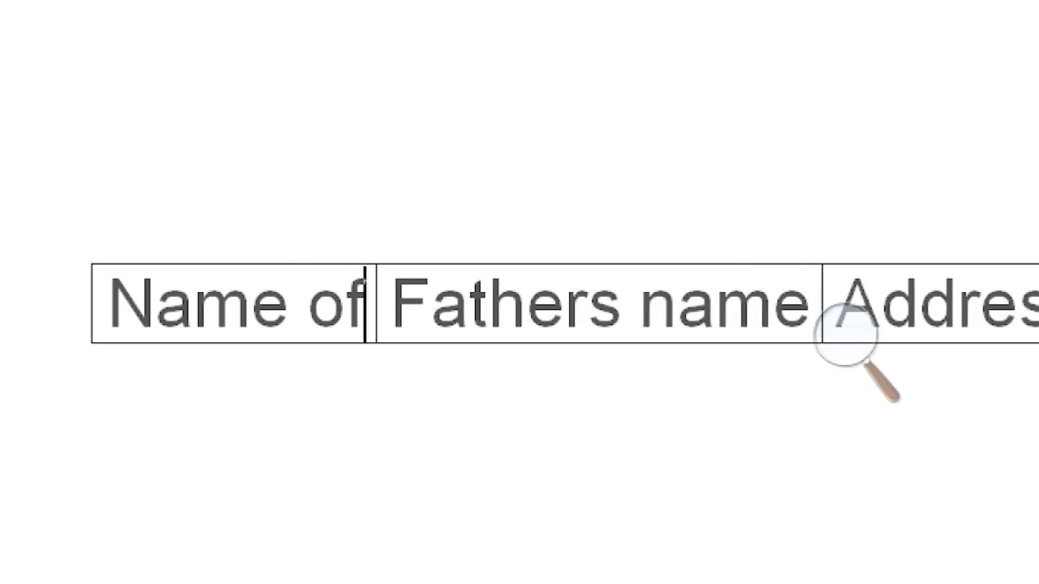
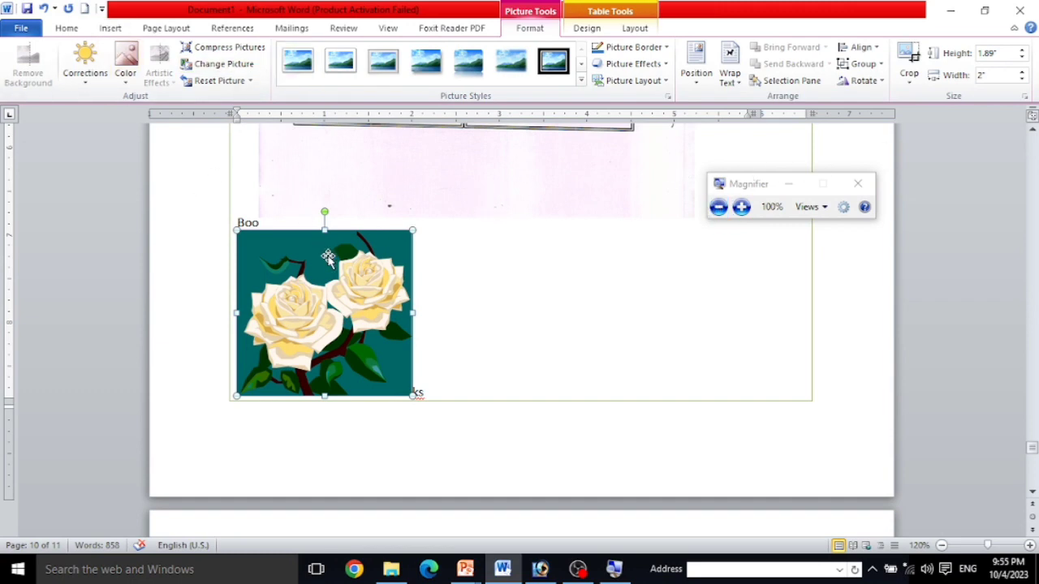
Delete the rose picture from the table and display the Shapes gallery under magnification
key("Delete")
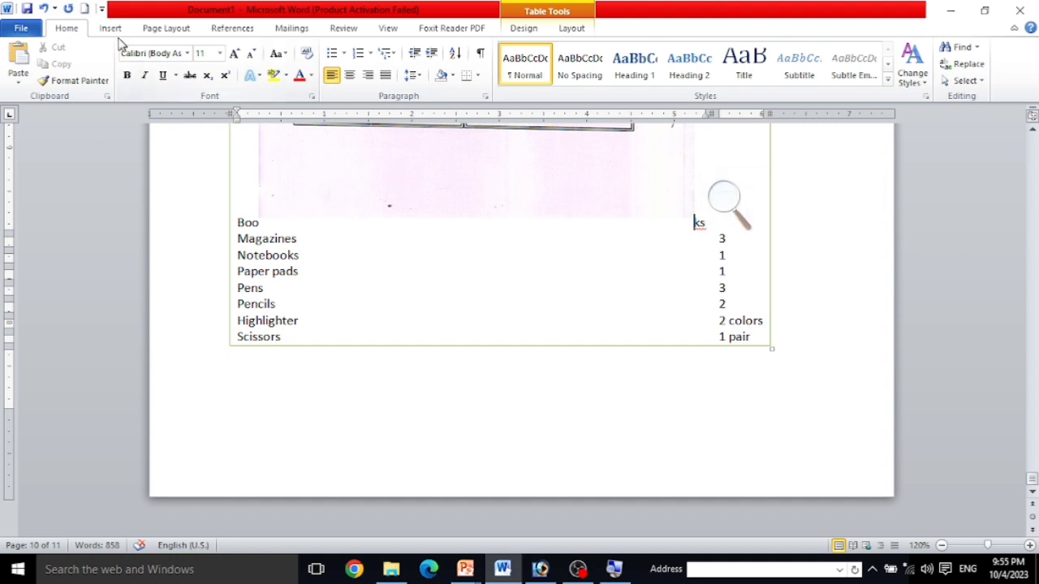
left_click(114, 29)
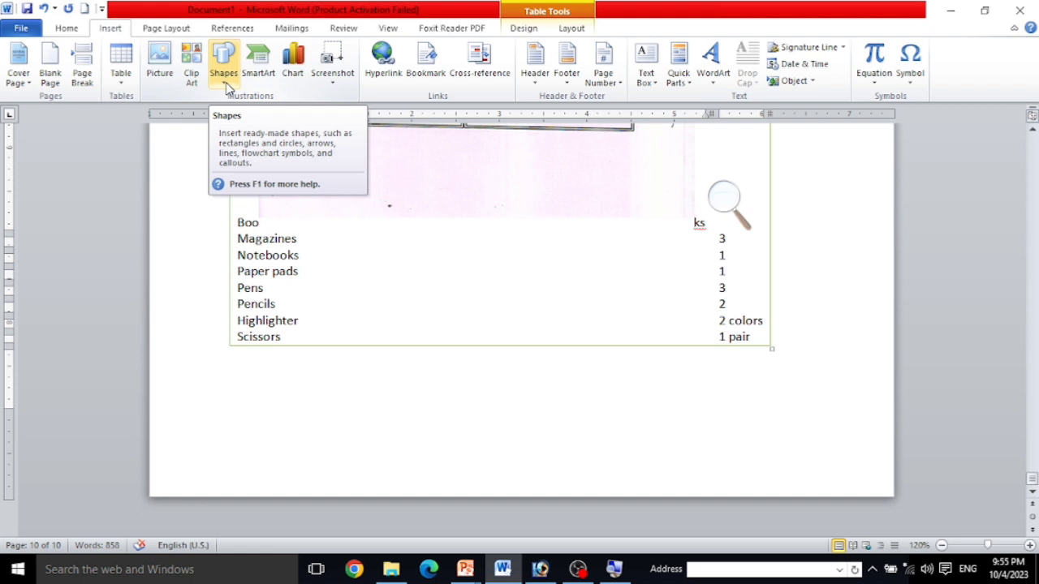
left_click(227, 85)
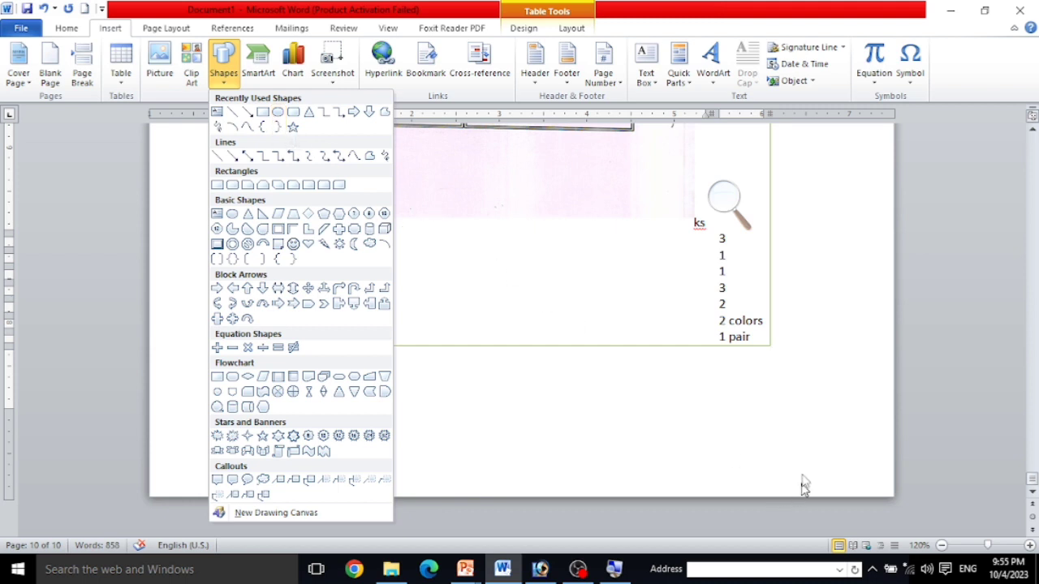
left_click(726, 201)
left_click(742, 206)
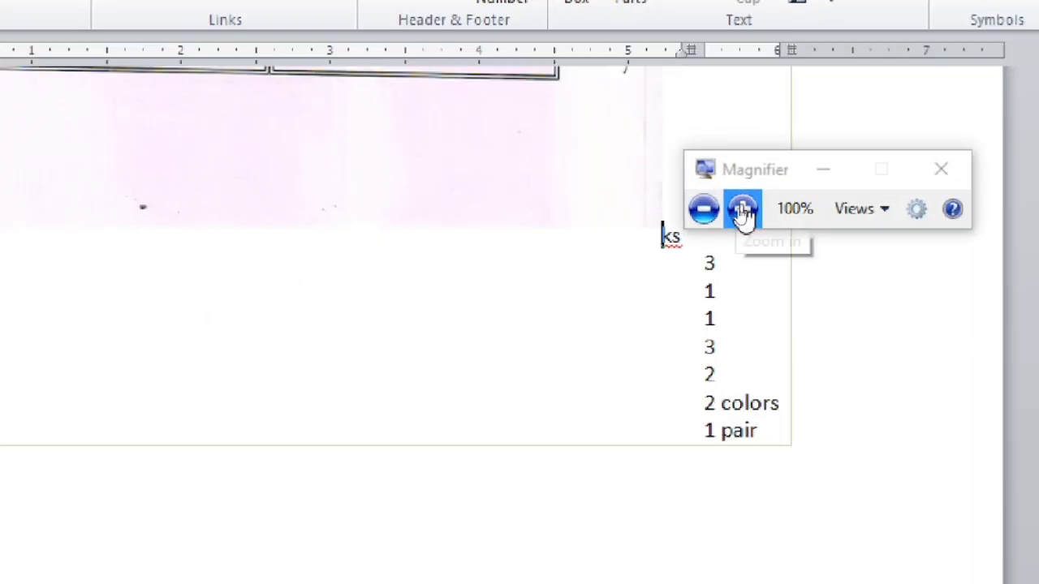
left_click(742, 210)
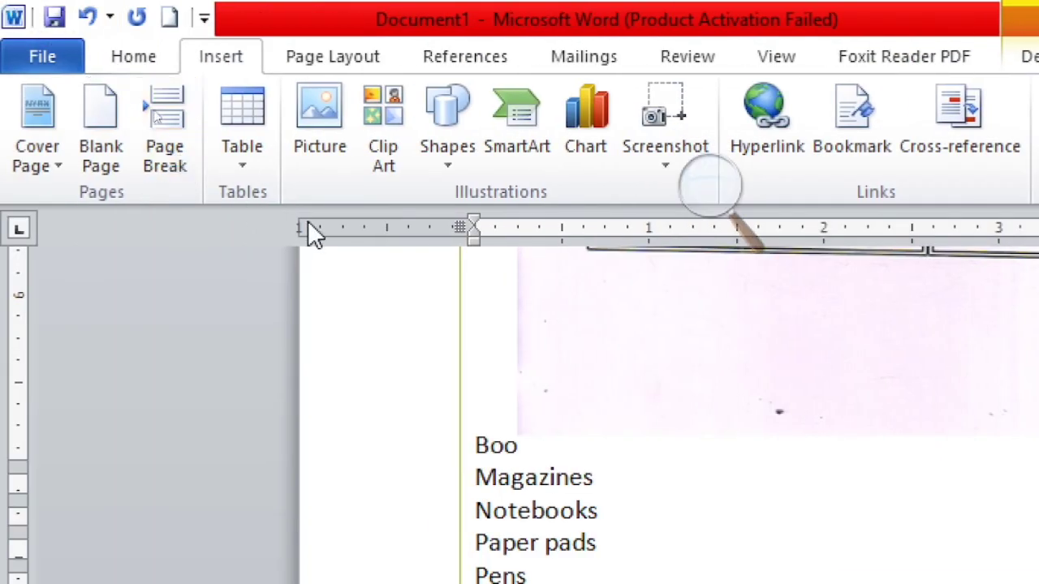
left_click(453, 158)
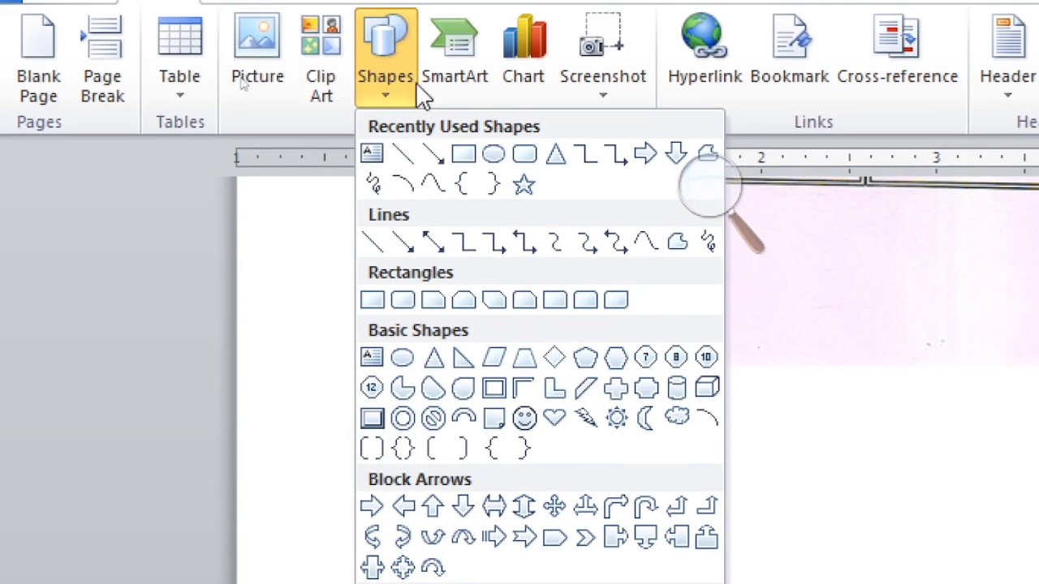
Insert a Basic Block List SmartArt graphic at the cursor within the table's Books entry
left_click(463, 49)
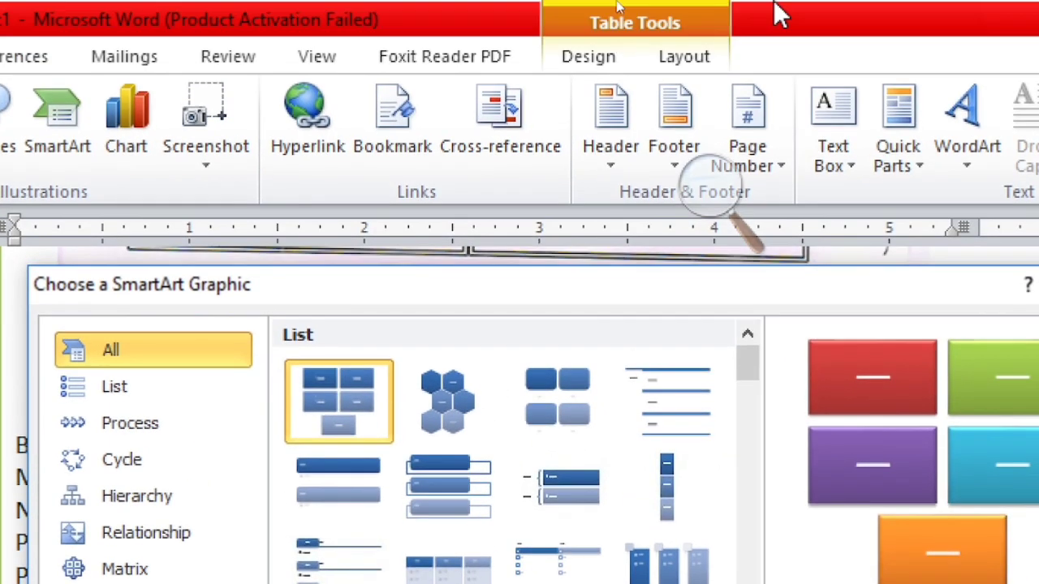
left_click(698, 199)
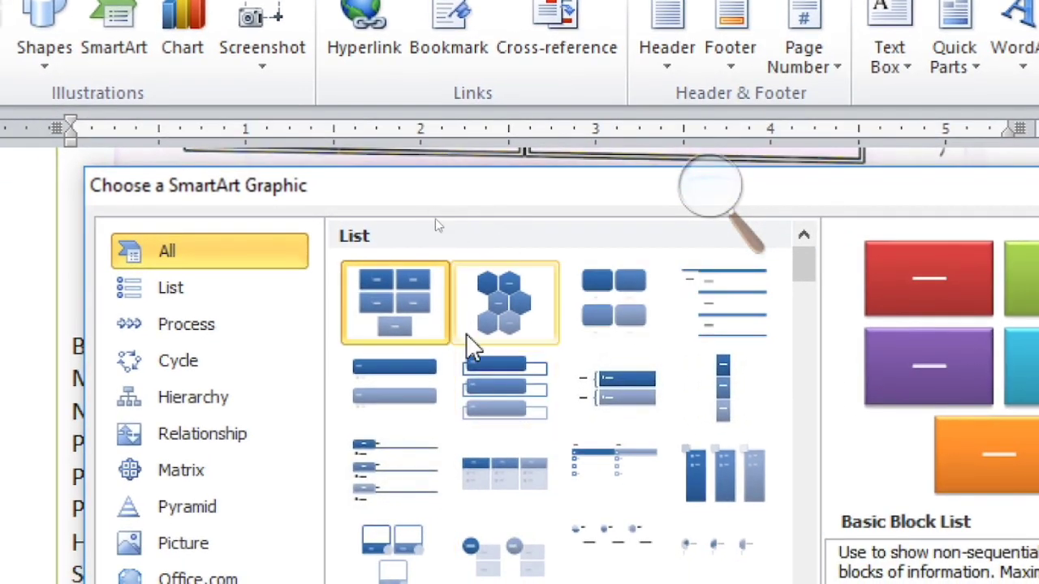
scroll(479, 374, "down", 3)
scroll(527, 369, "up", 3)
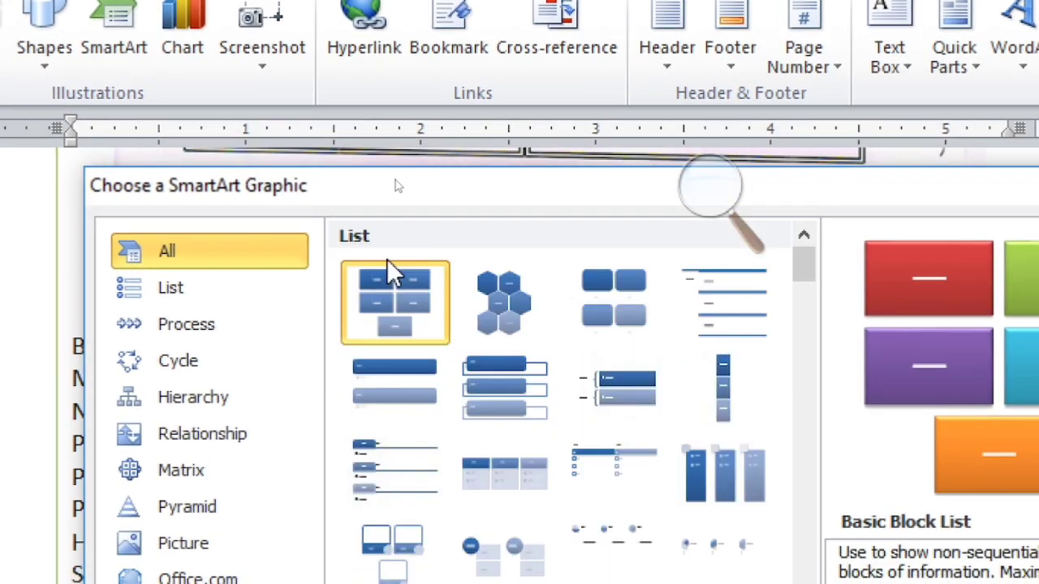
left_click(415, 299)
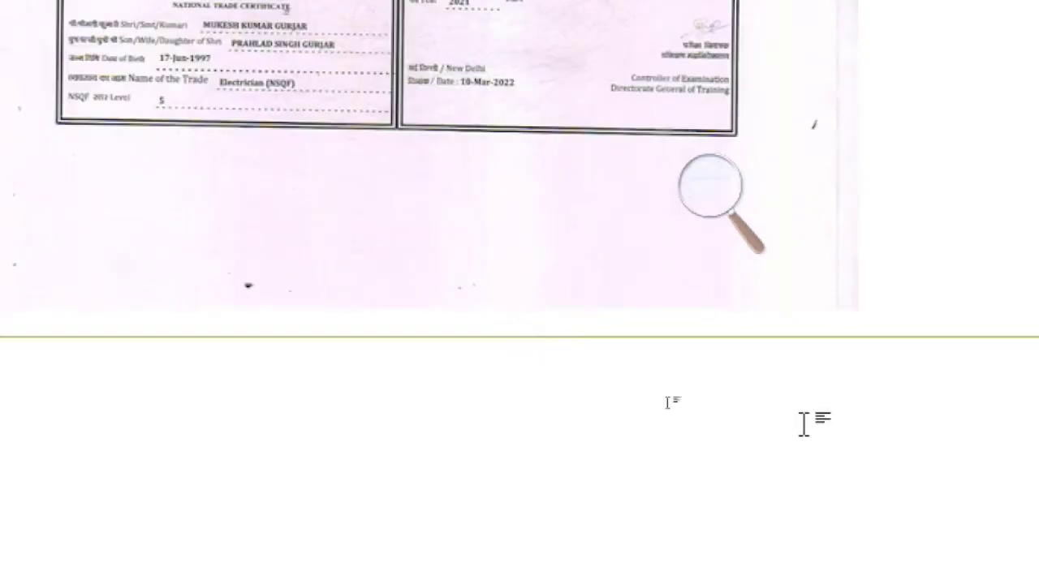
left_click(755, 210)
left_click(699, 208)
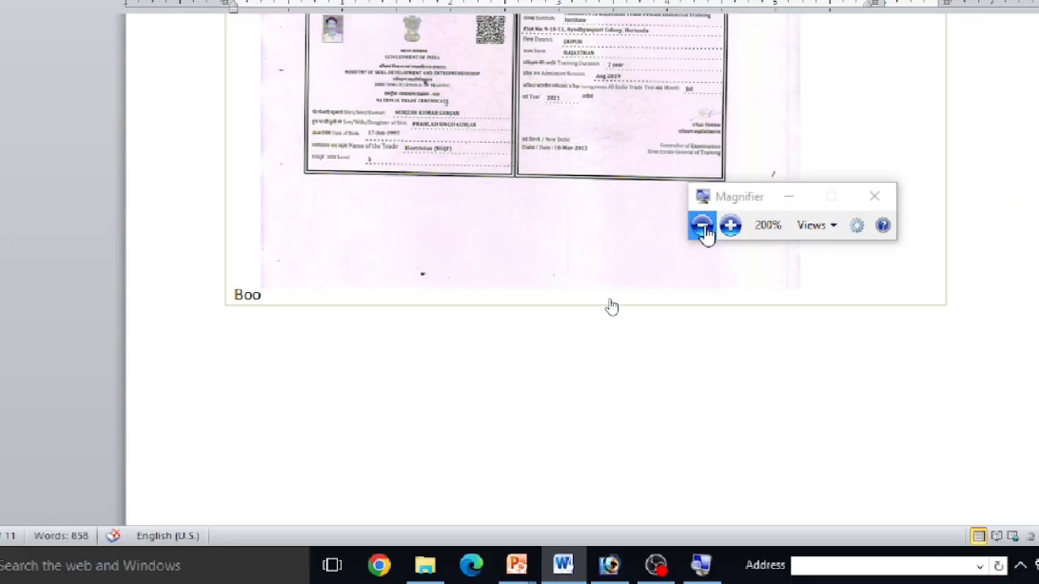
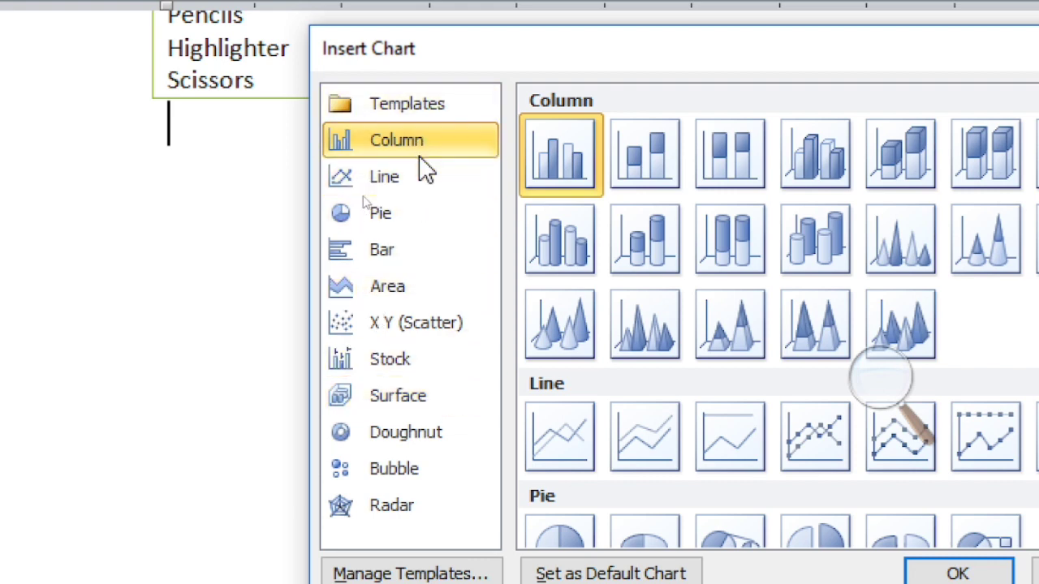
Compare the available chart types and insert a clustered column chart below the table
left_click(409, 183)
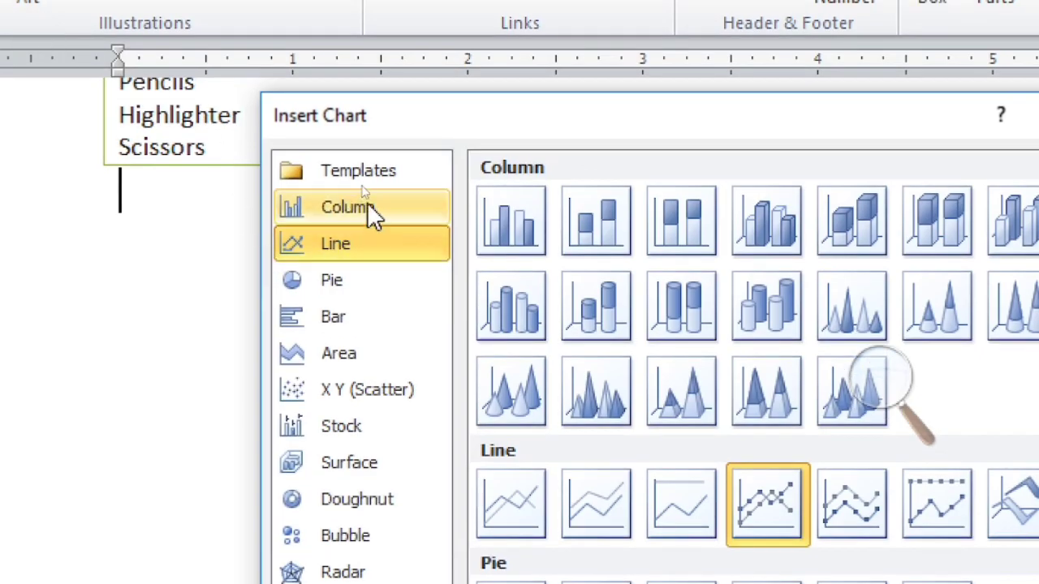
left_click(347, 40)
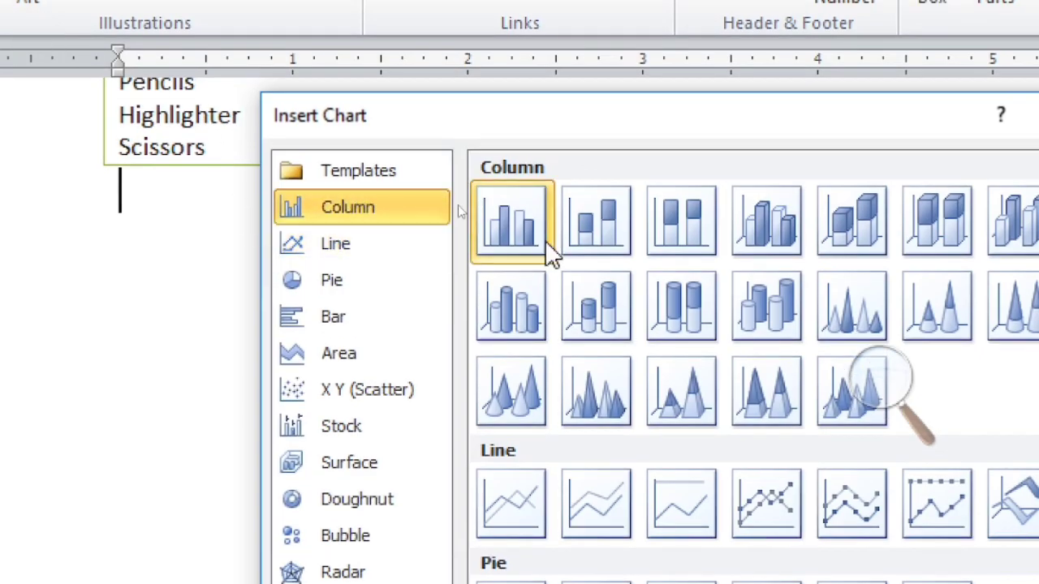
left_click(333, 281)
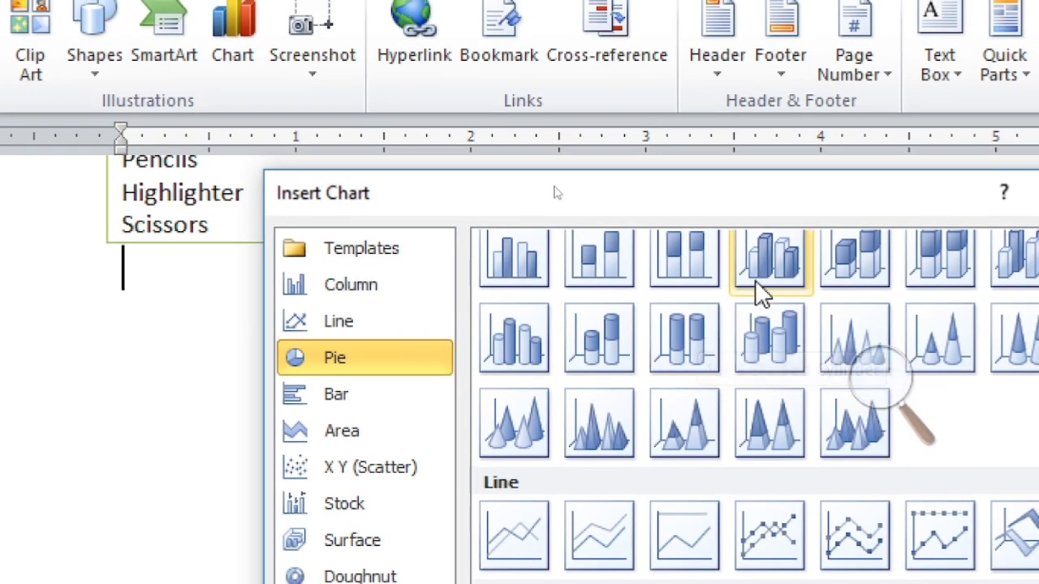
left_click(500, 263)
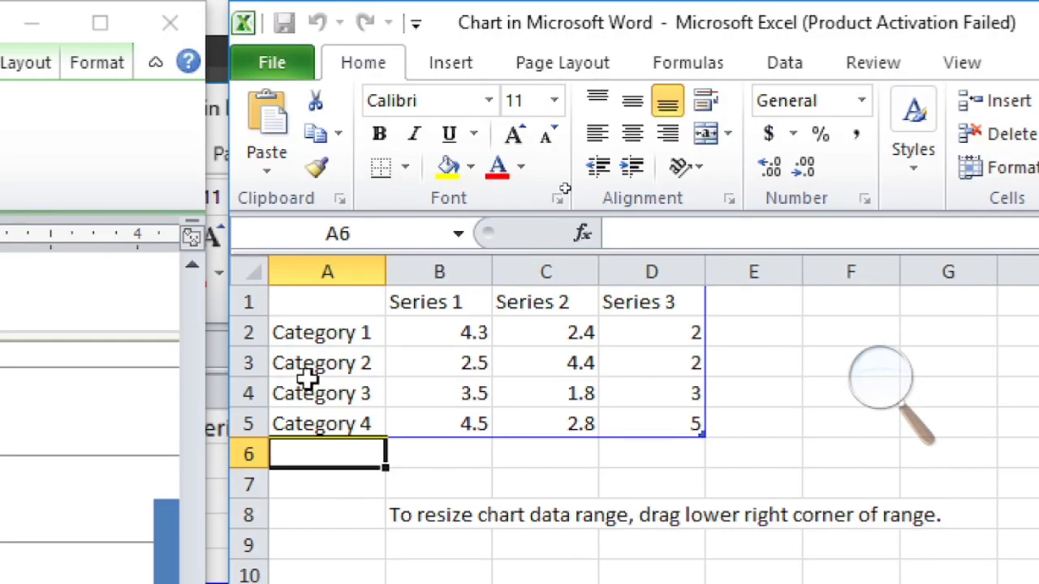
Reduce the screen magnification to 100%, select the inserted column chart and close its Excel data sheet
left_click(467, 326)
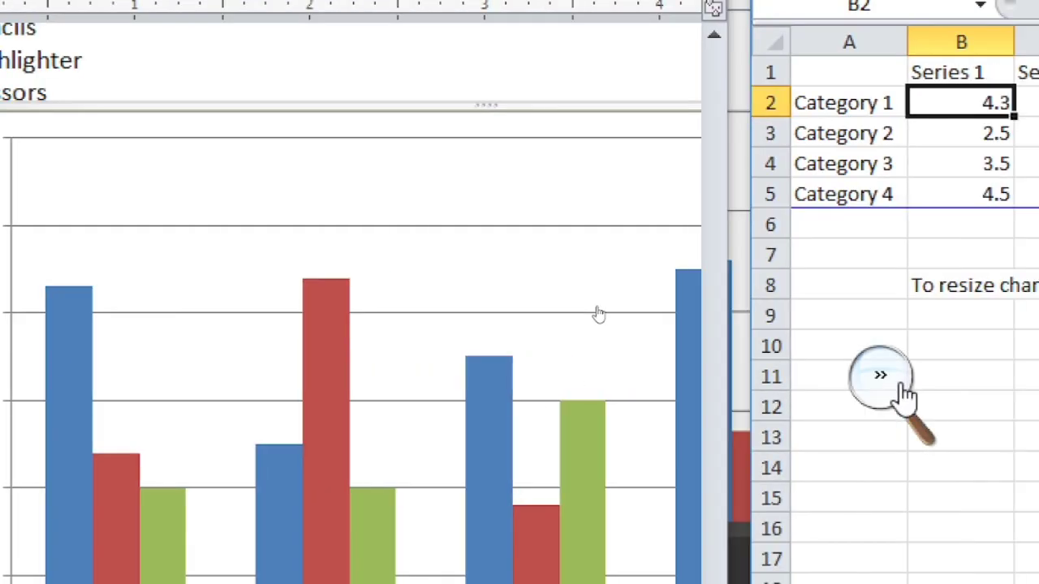
left_click(893, 402)
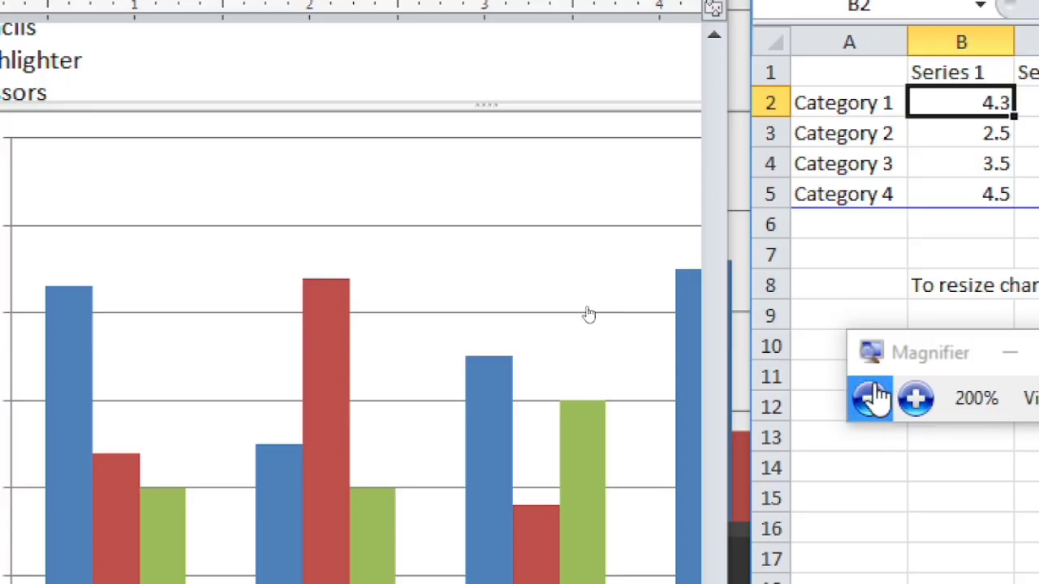
left_click(873, 394)
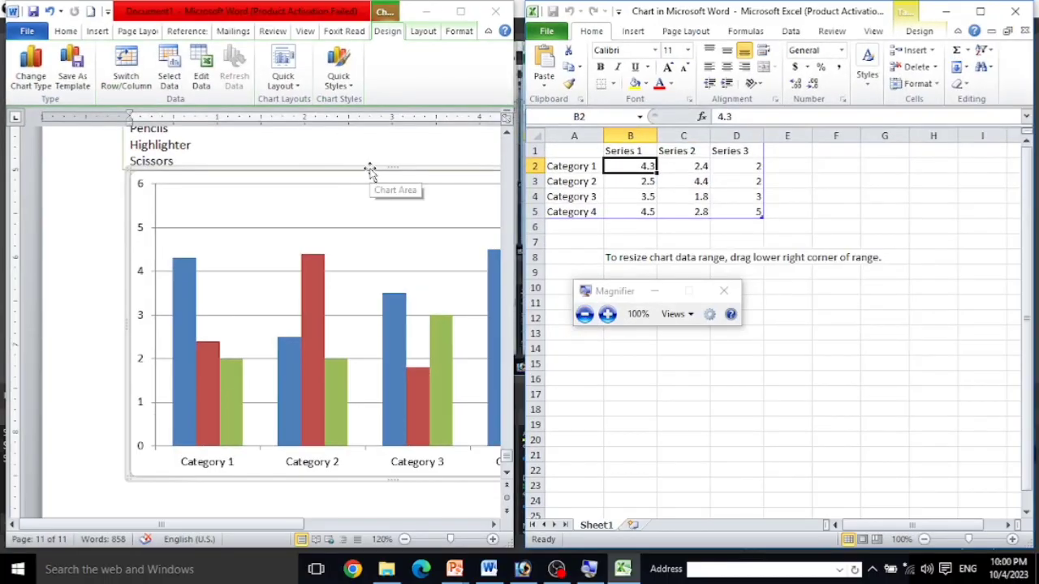
left_click(82, 307)
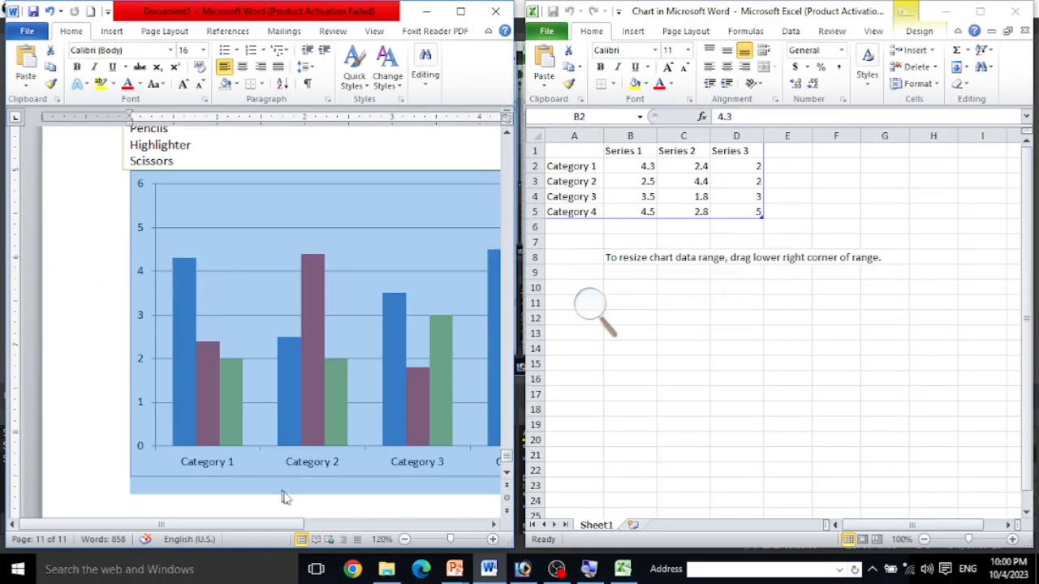
left_click(418, 474)
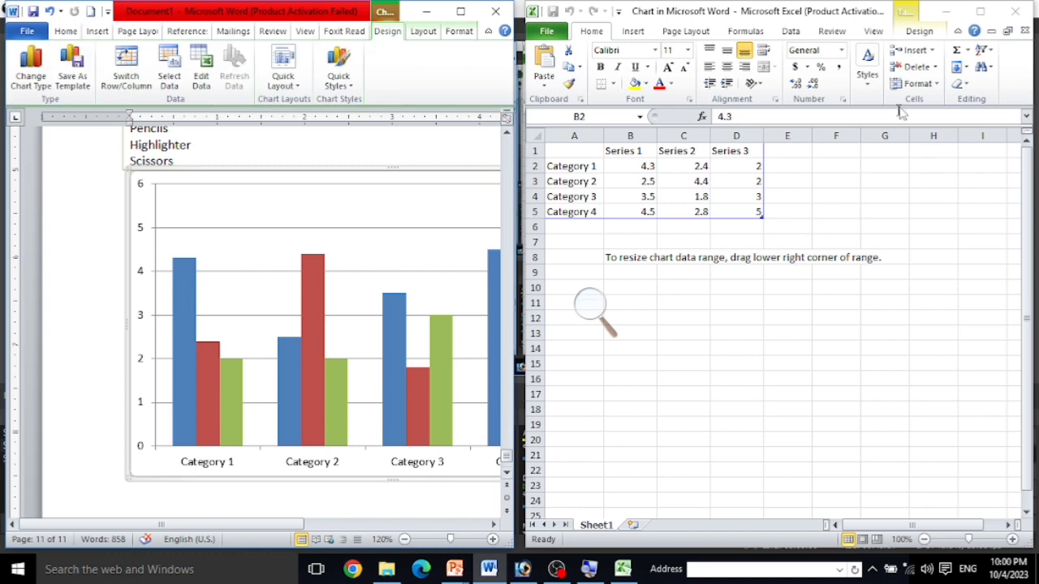
left_click(1015, 11)
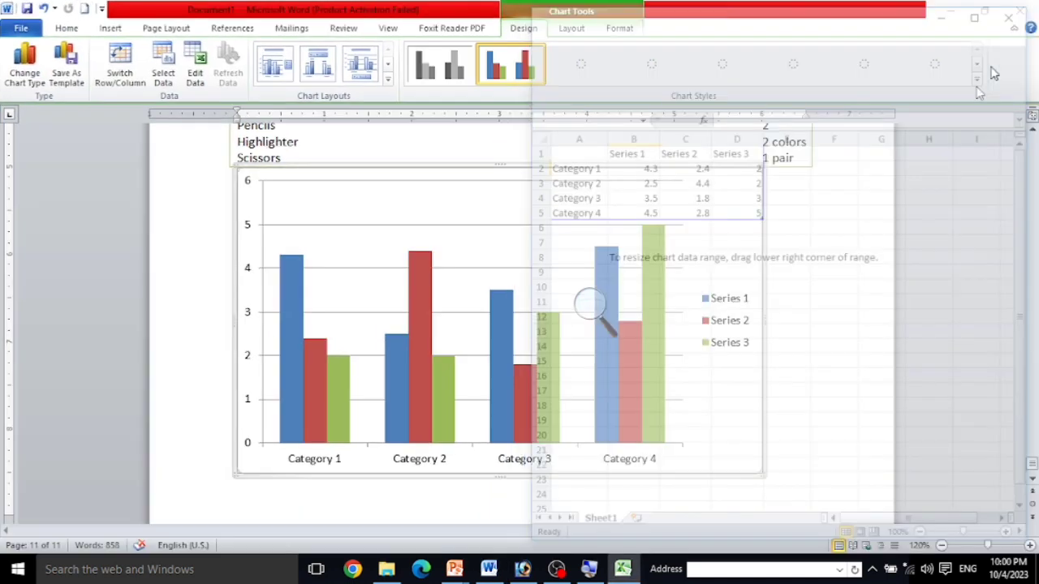
Examine the column chart's bars, categories and legend, selecting the Series 2 bars
scroll(621, 287, "up", 2)
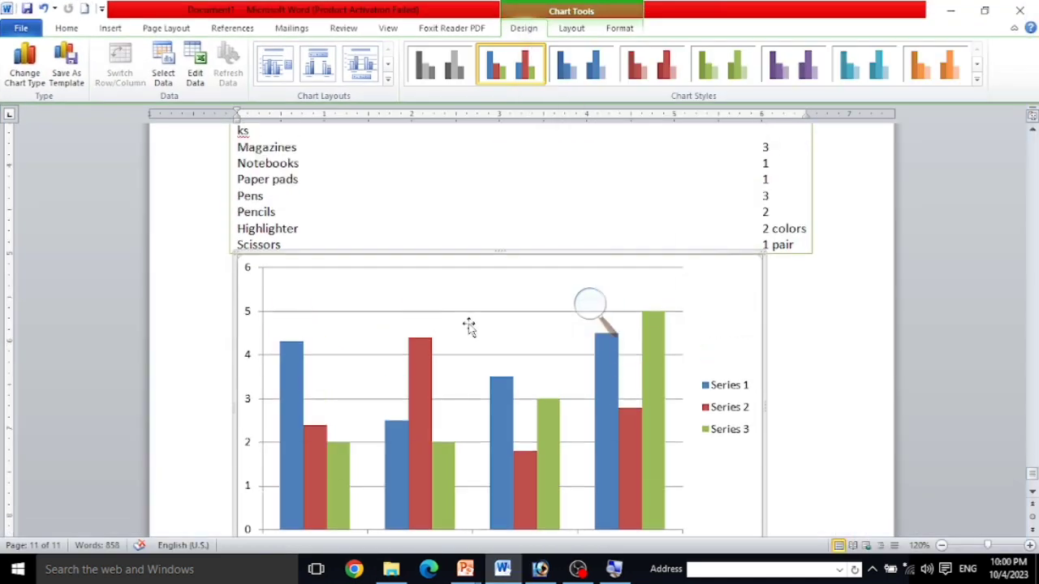
scroll(719, 340, "down", 2)
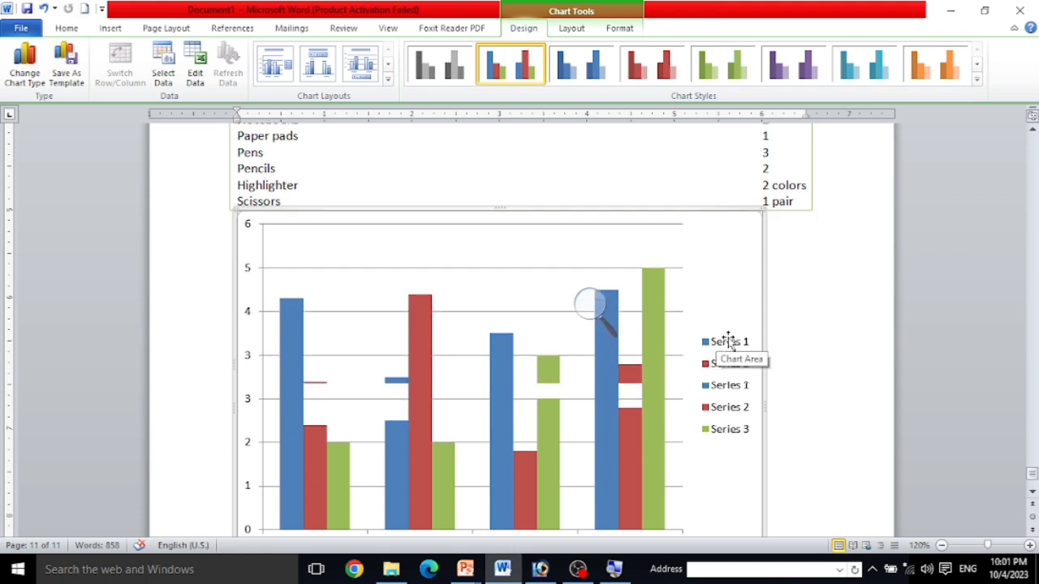
scroll(673, 327, "up", 2)
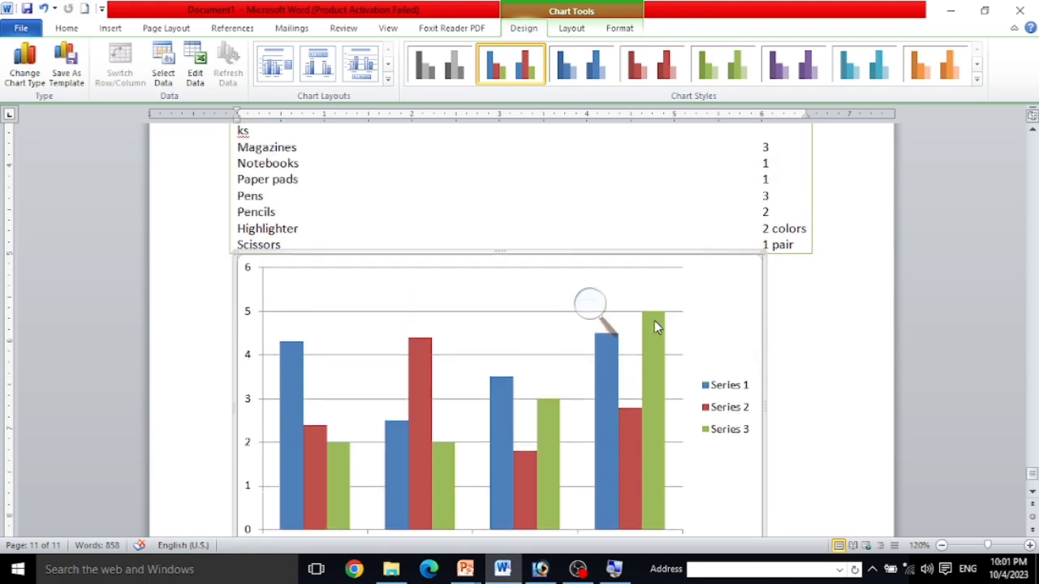
left_click(413, 366)
scroll(430, 372, "down", 2)
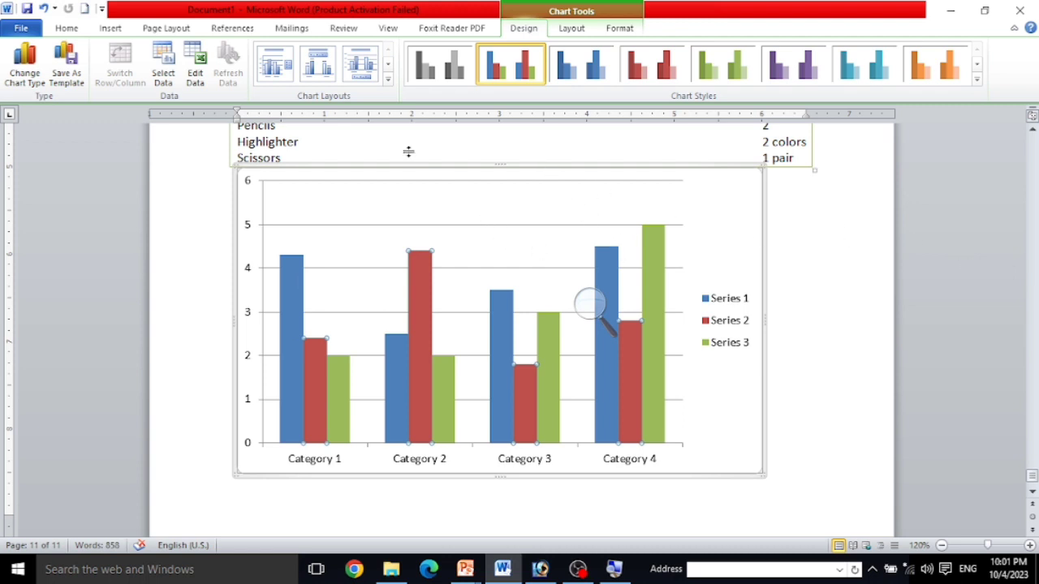
Place the cursor after the chart and view the windows available for Screenshot under magnification, returning to 100%
left_click(863, 352)
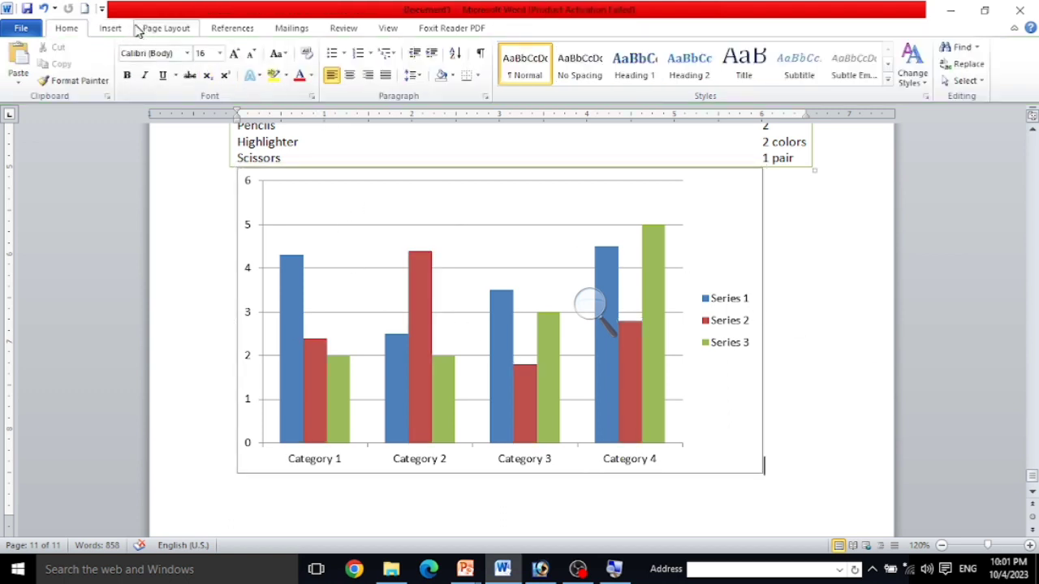
left_click(111, 29)
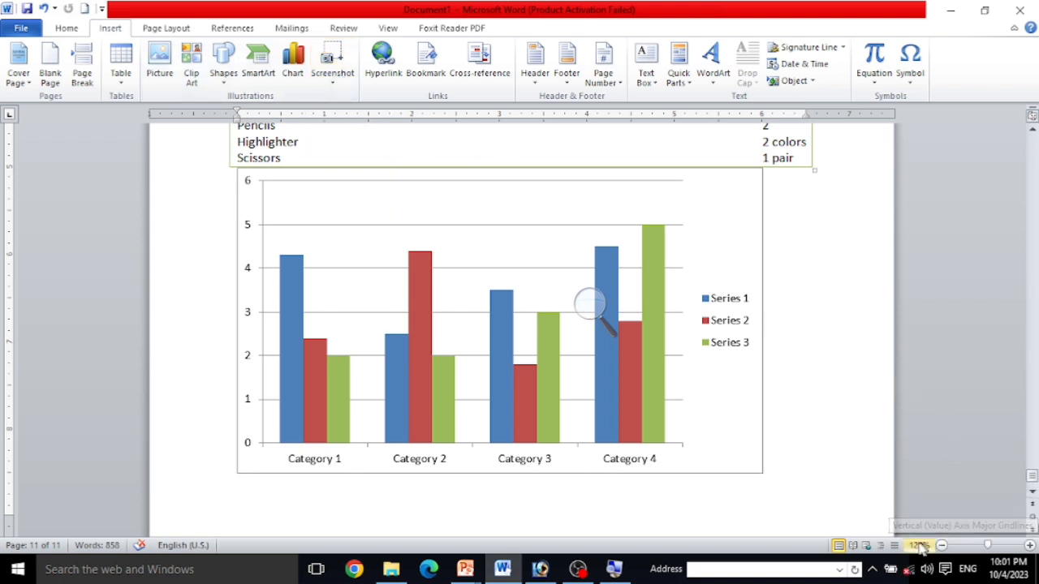
left_click(590, 306)
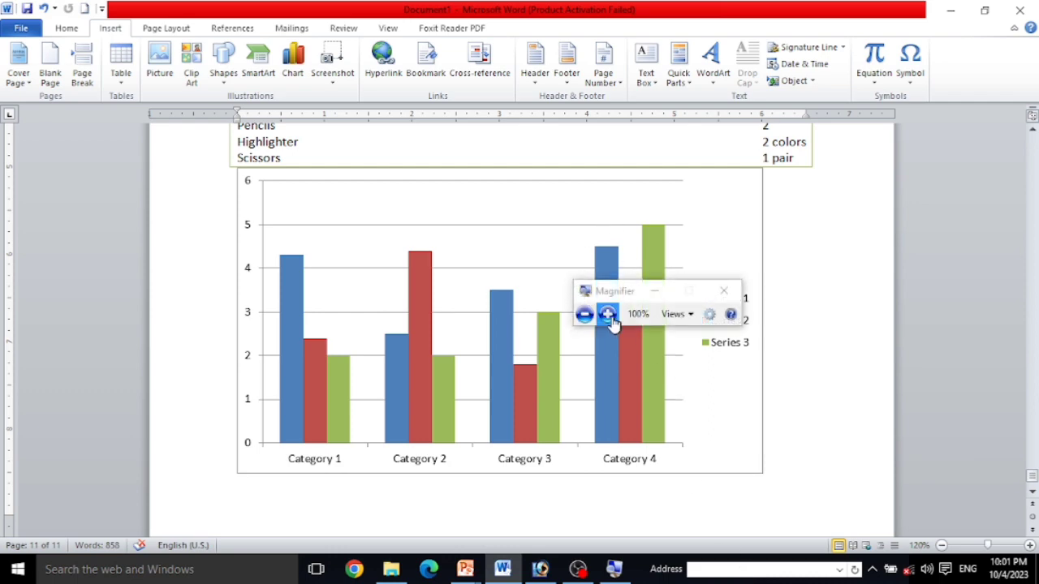
left_click(607, 314)
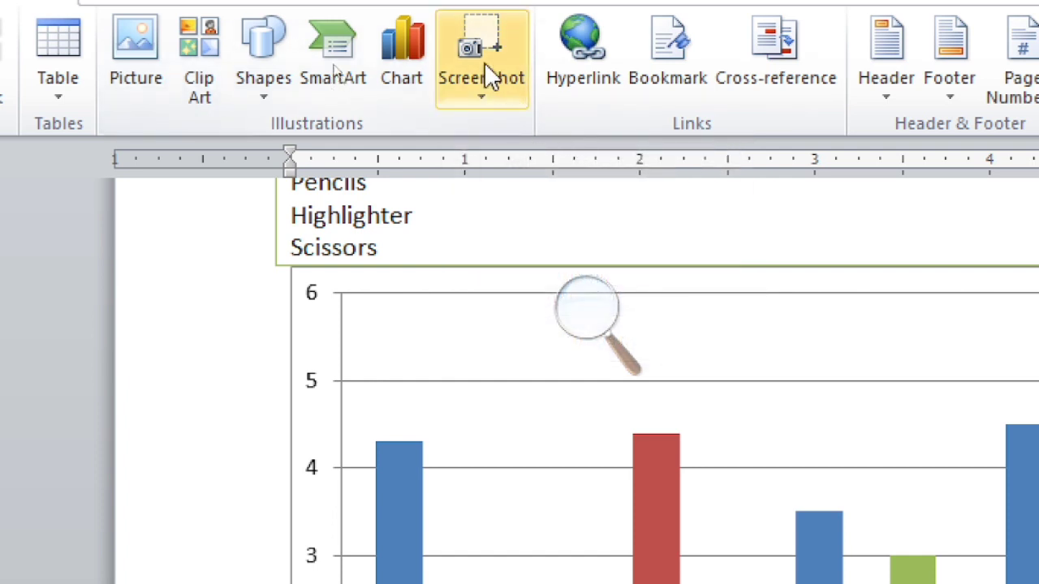
left_click(492, 84)
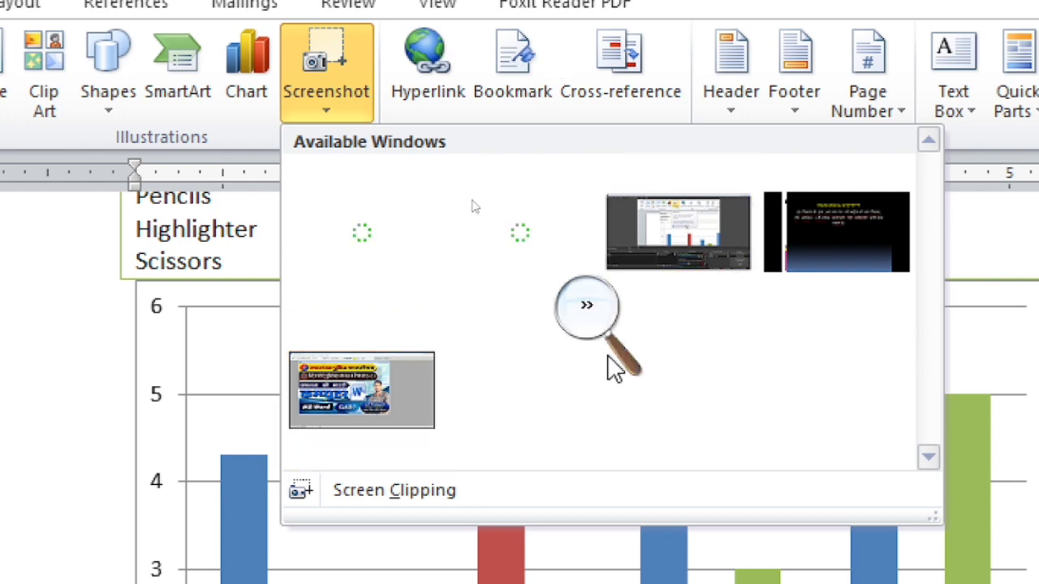
left_click(598, 331)
left_click(577, 328)
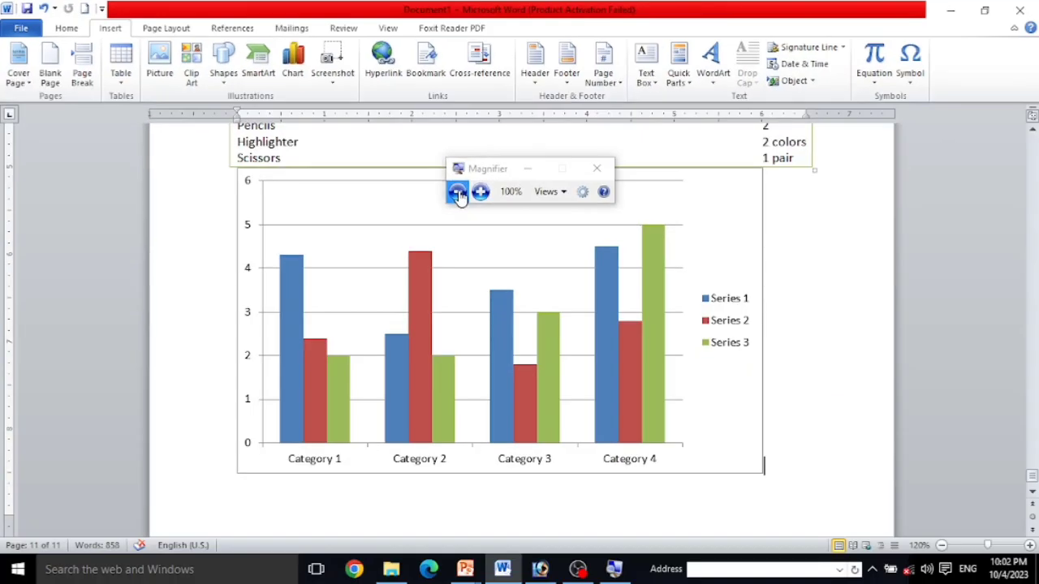
Insert a screen clipping of the OBS window below the column chart
scroll(434, 305, "down", 2)
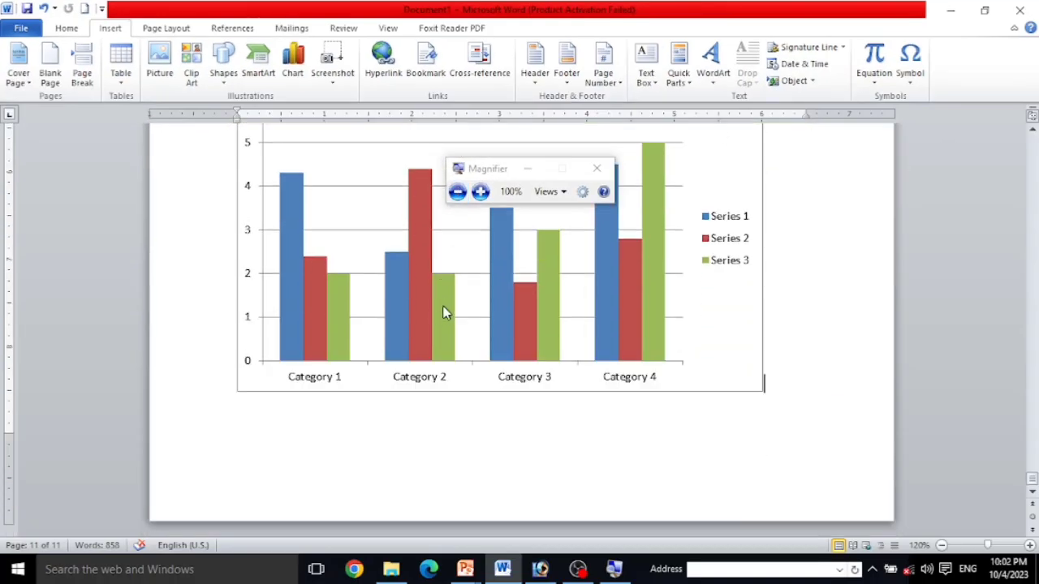
left_click(328, 75)
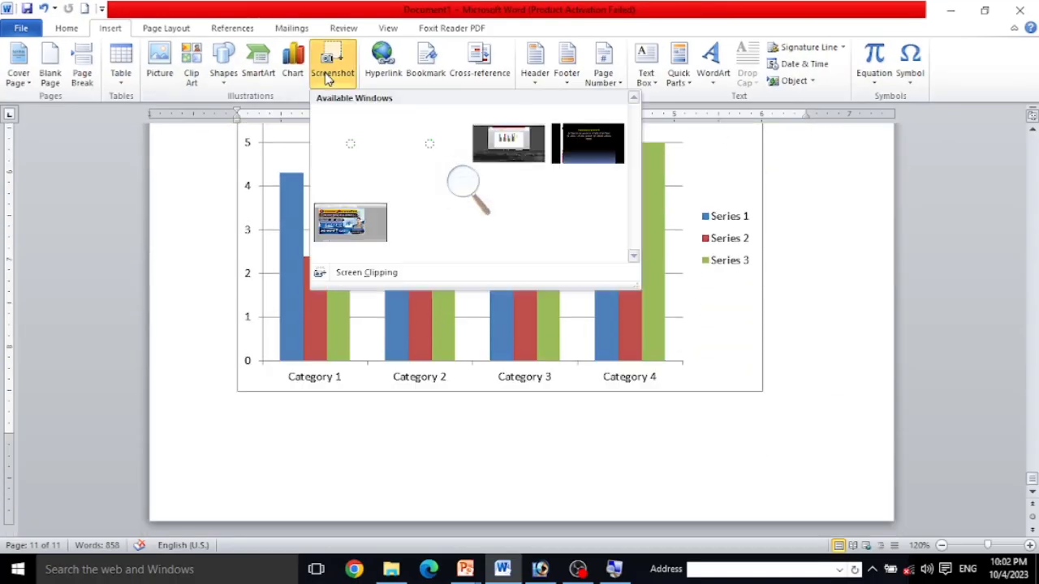
left_click(370, 275)
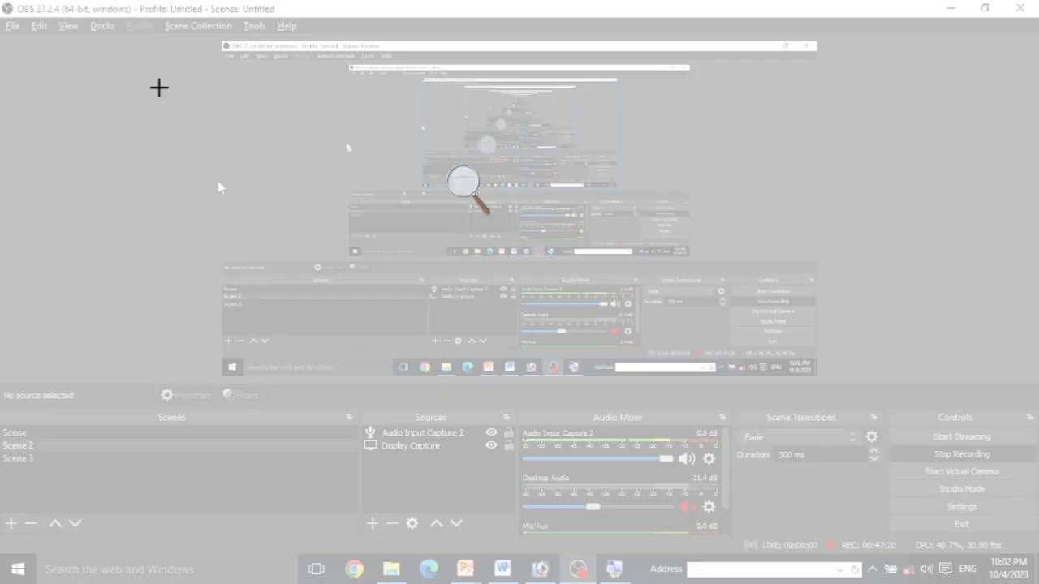
left_click_drag(223, 39, 809, 373)
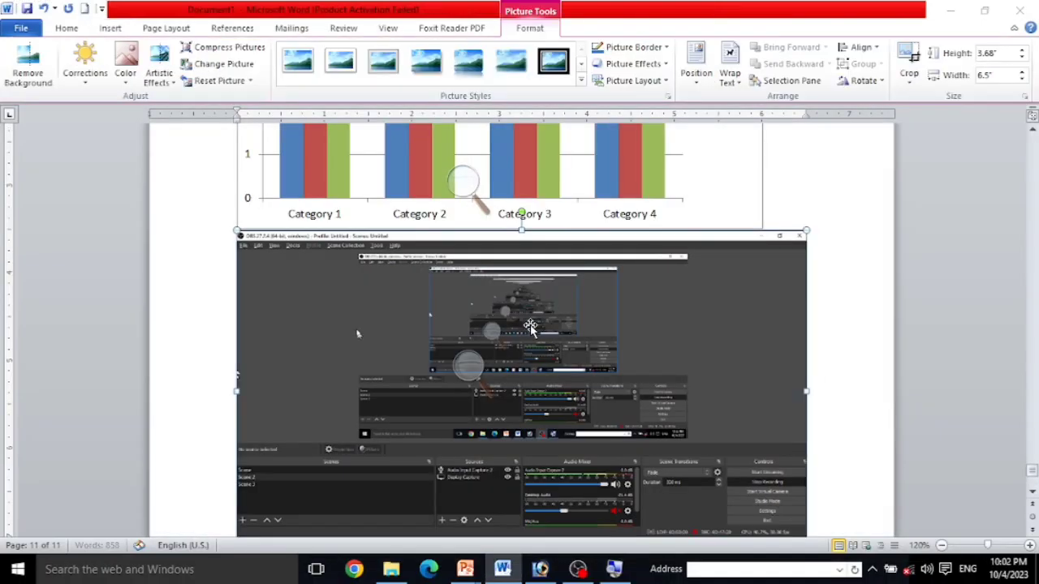
scroll(461, 353, "down", 2)
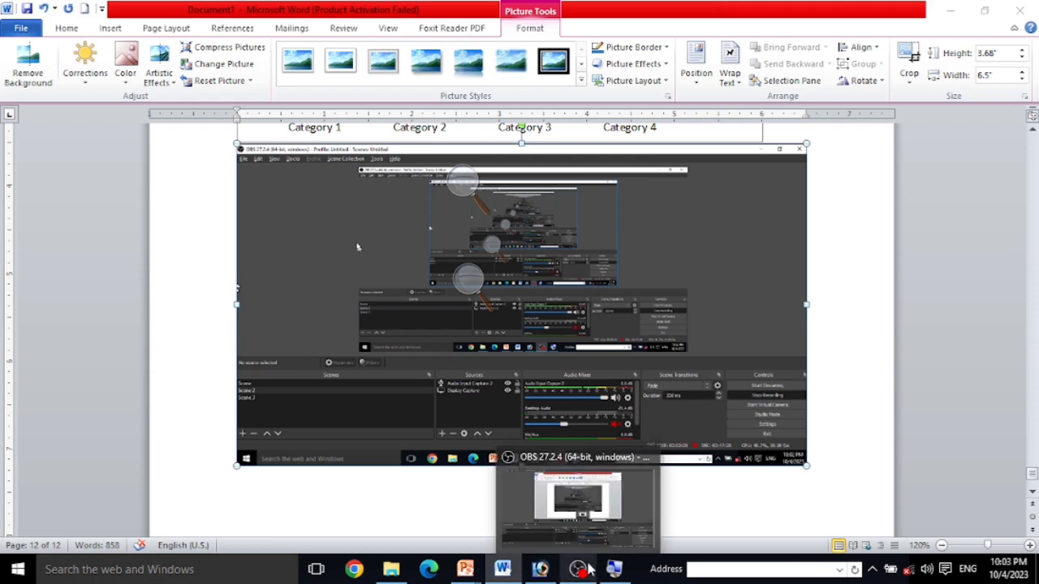
left_click(580, 491)
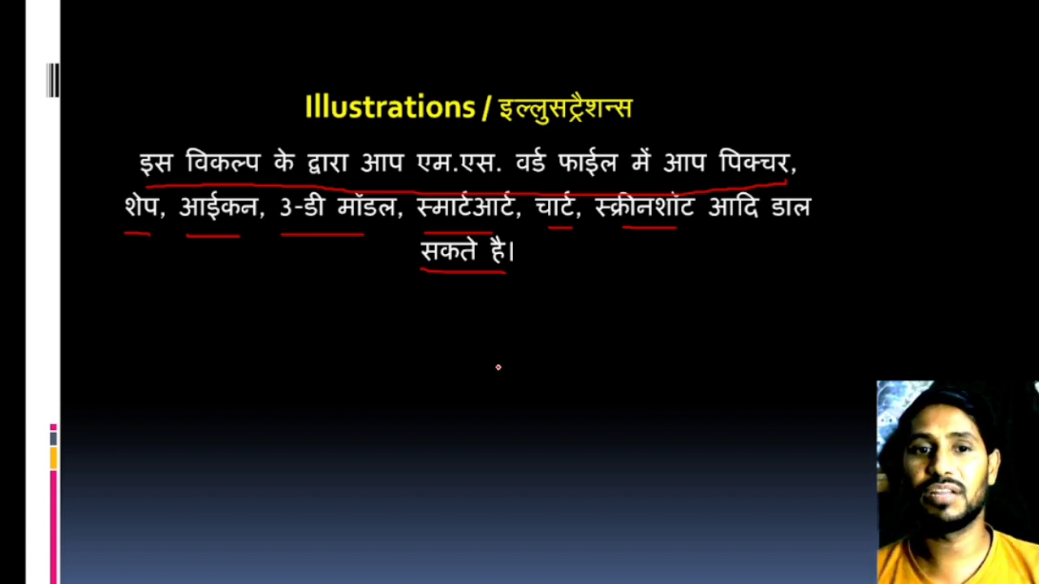
key("Right")
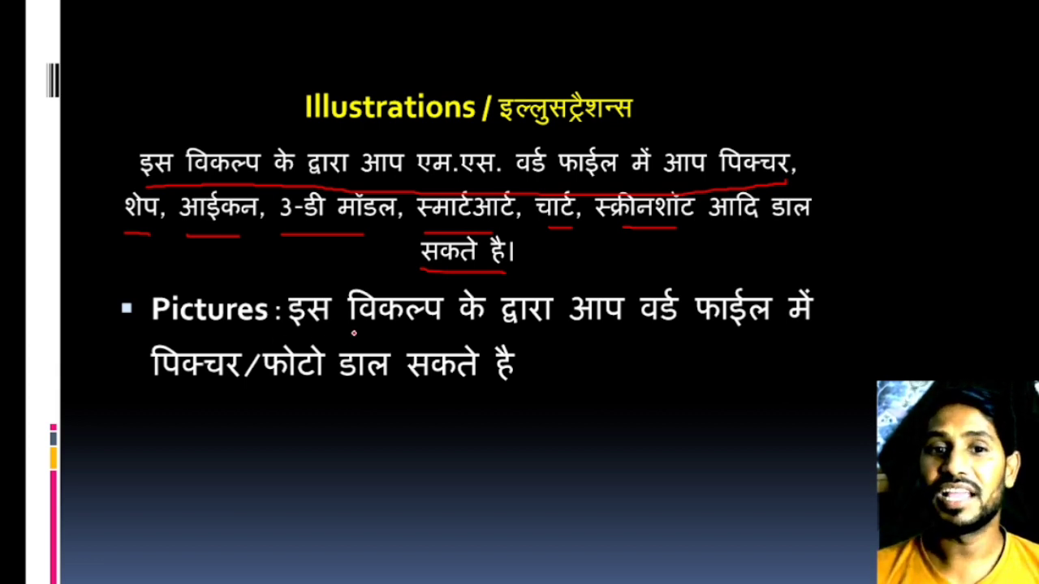
left_click_drag(399, 325, 808, 319)
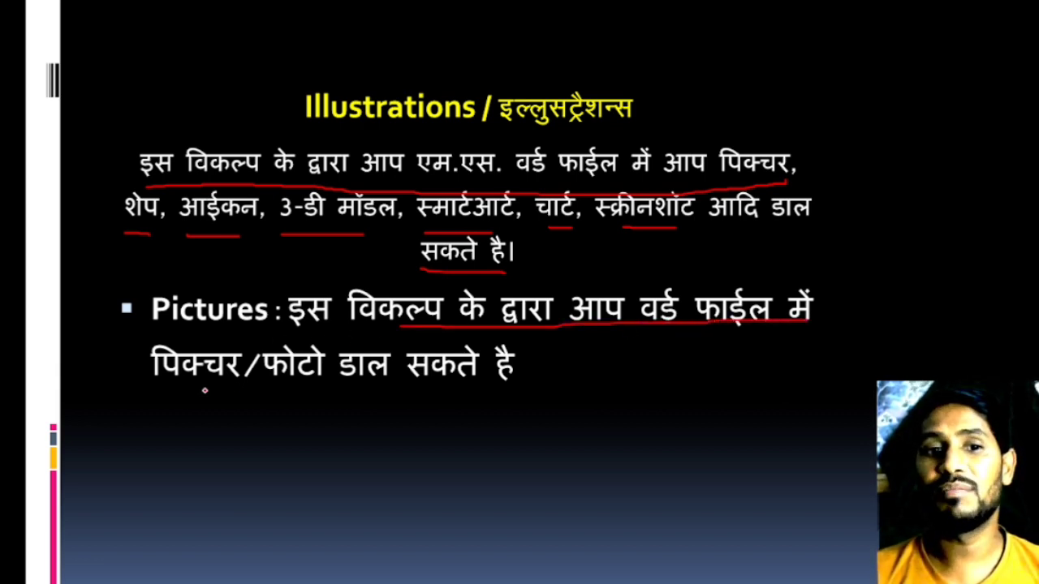
left_click_drag(157, 395, 542, 395)
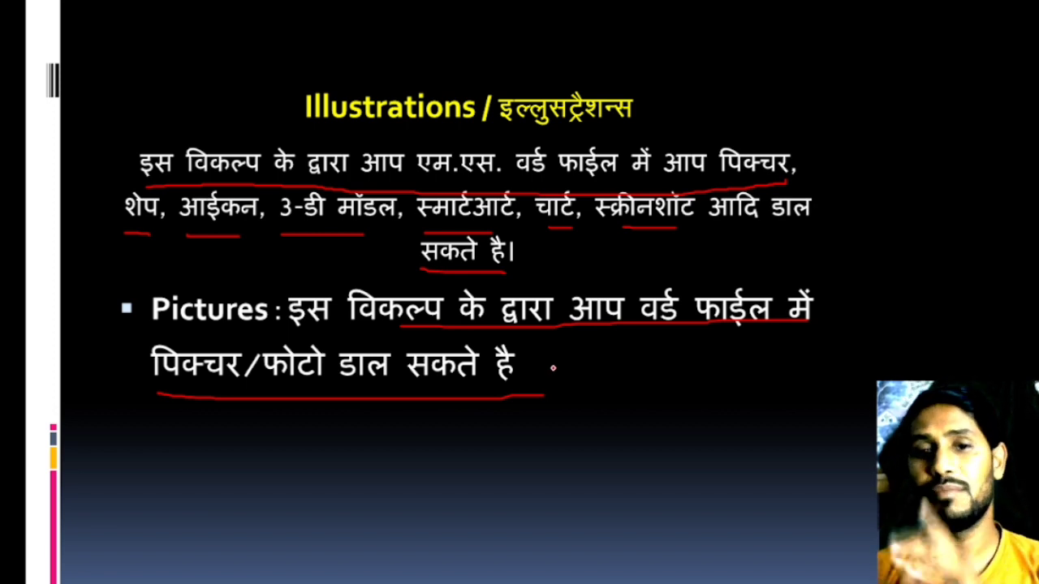
key("Right")
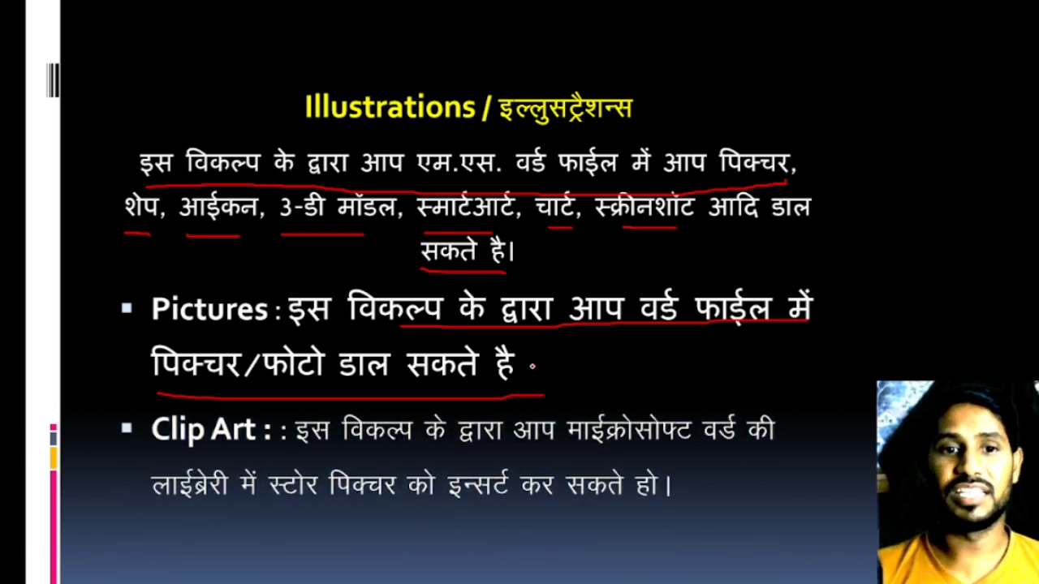
left_click_drag(333, 455, 773, 460)
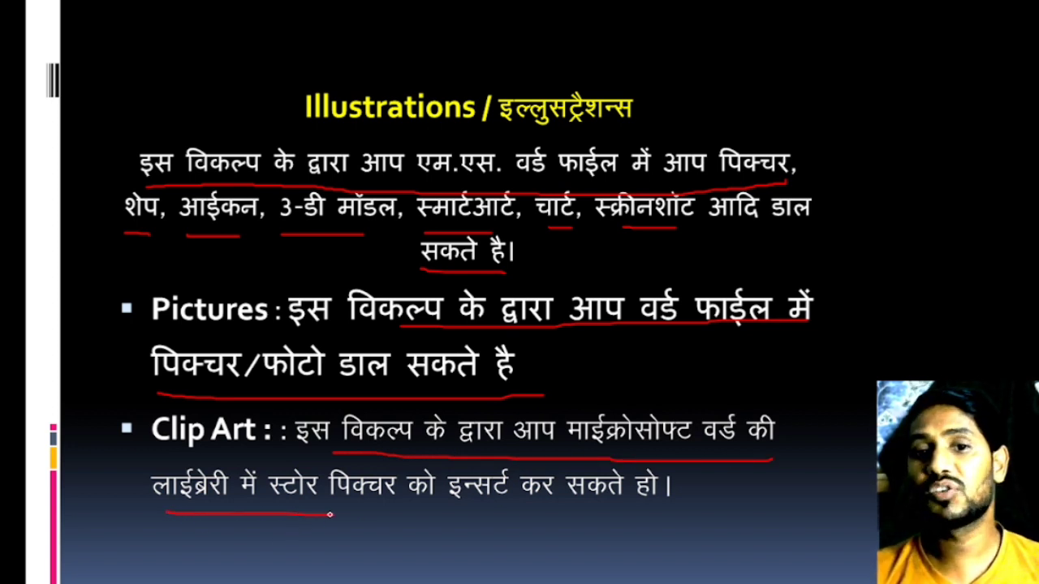
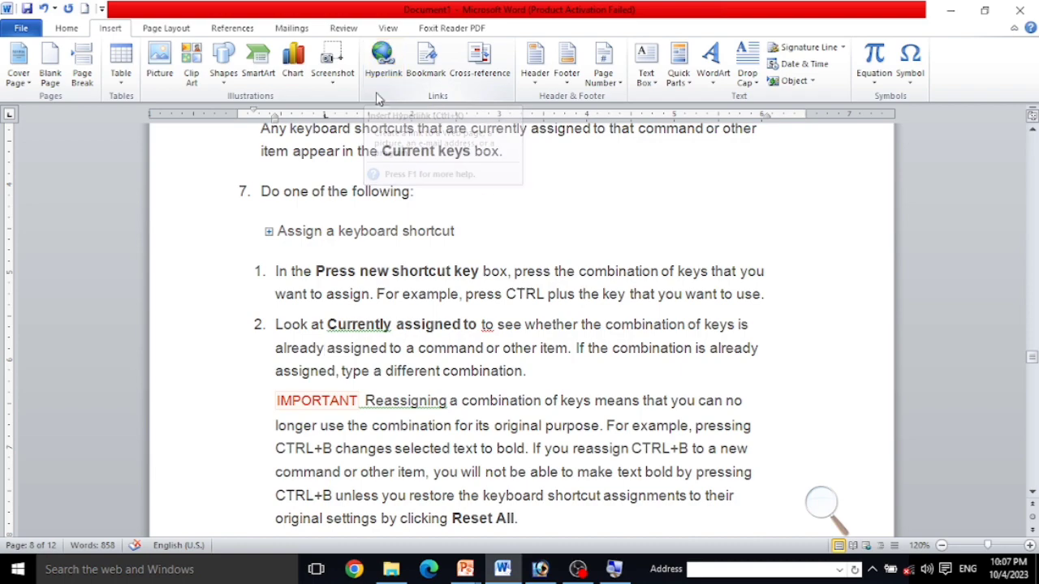
Magnify the screen to 200%, select "following:" in item 7 and open the Insert Hyperlink dialog for it
left_click(820, 503)
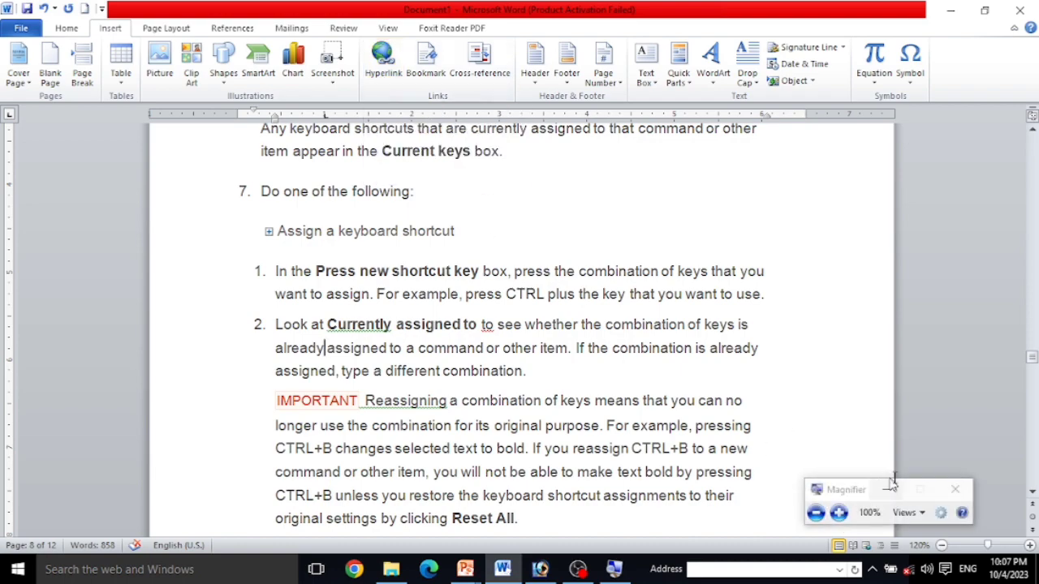
left_click(839, 513)
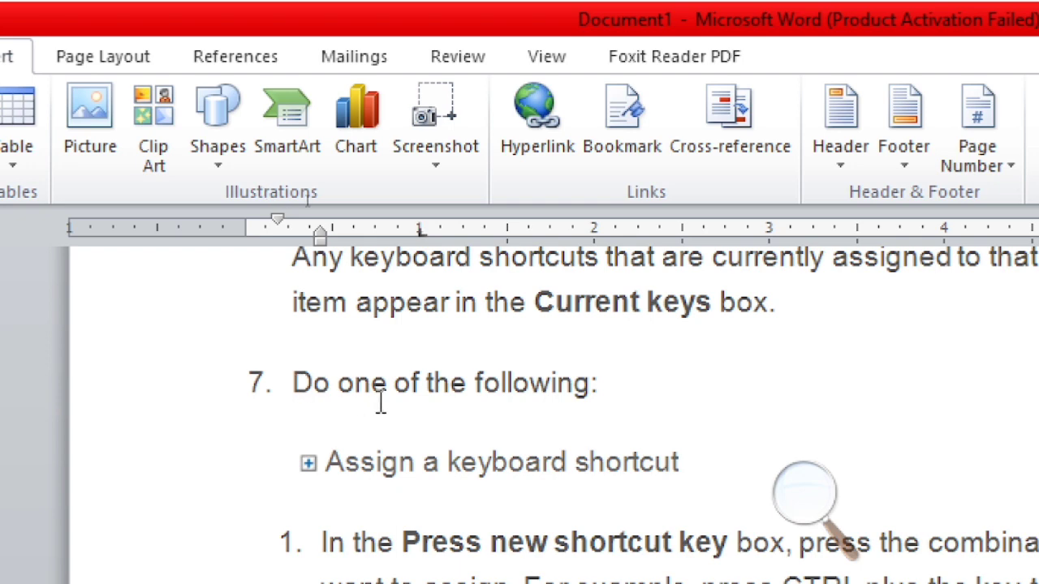
left_click_drag(476, 382, 600, 385)
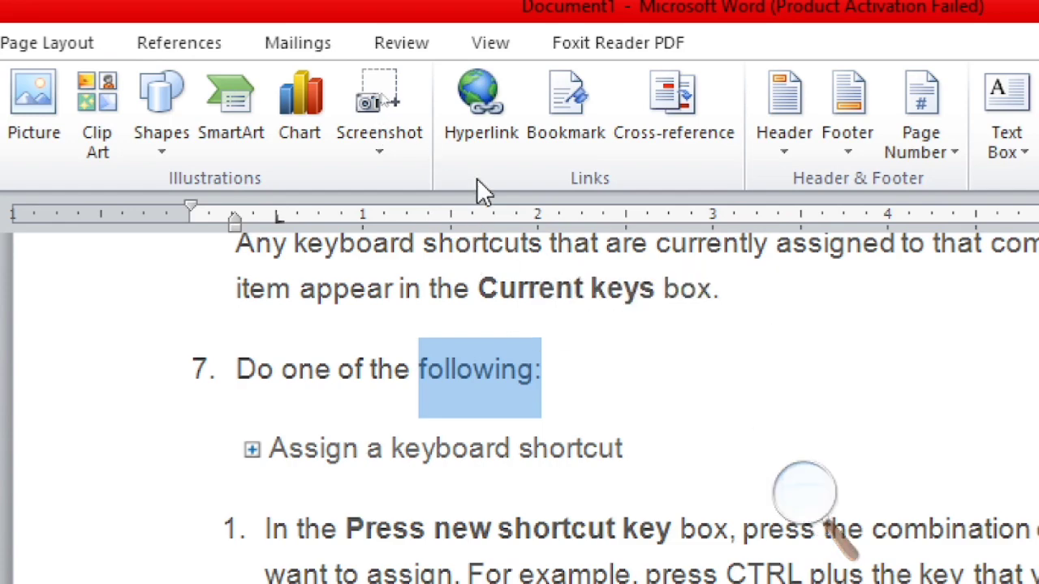
left_click(485, 101)
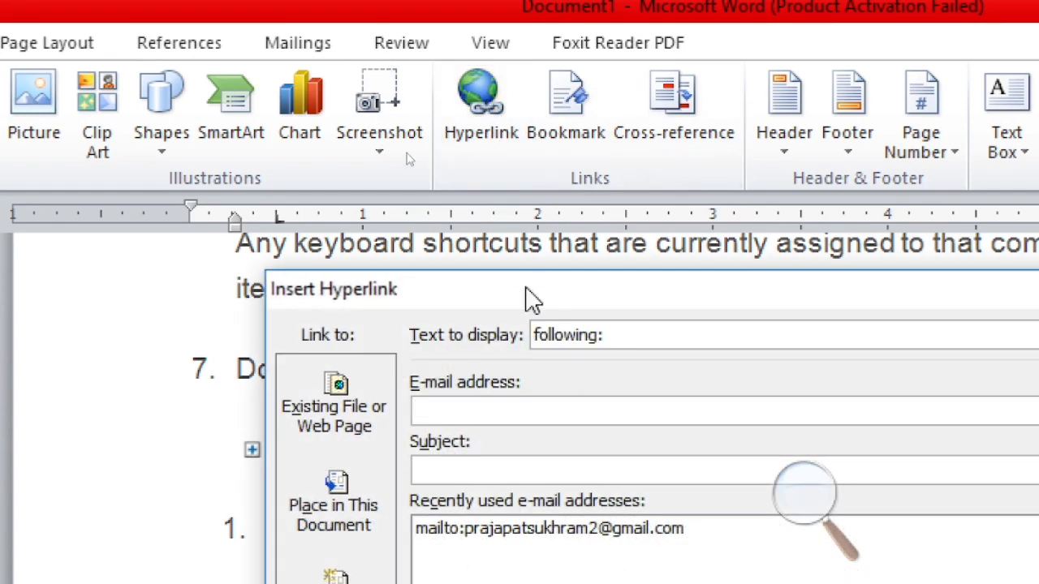
left_click_drag(585, 306, 478, 105)
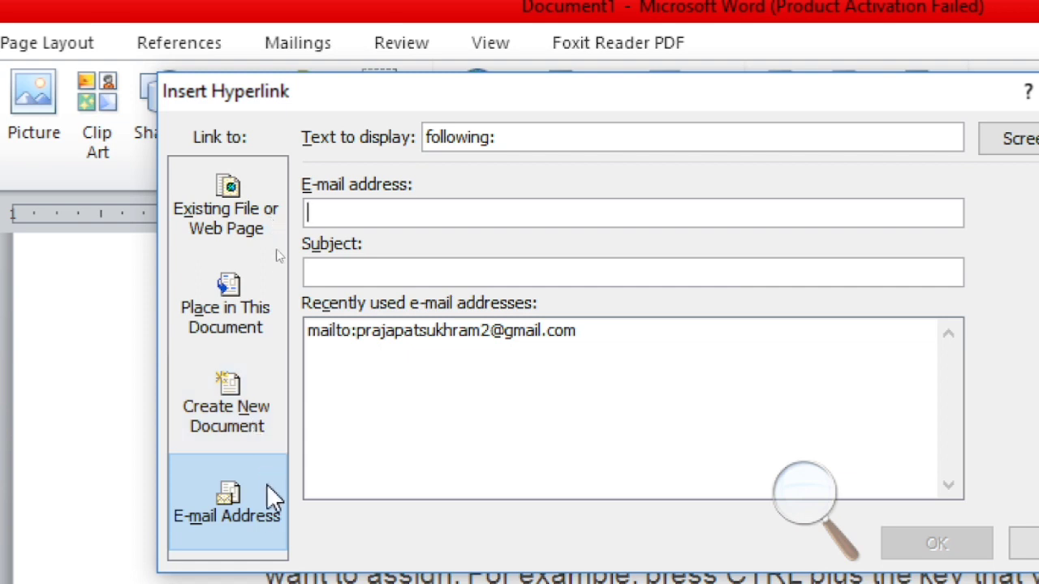
Set the hyperlink to create a new document, choosing "address of DBTECH" in the Documents folder as its file
left_click(244, 381)
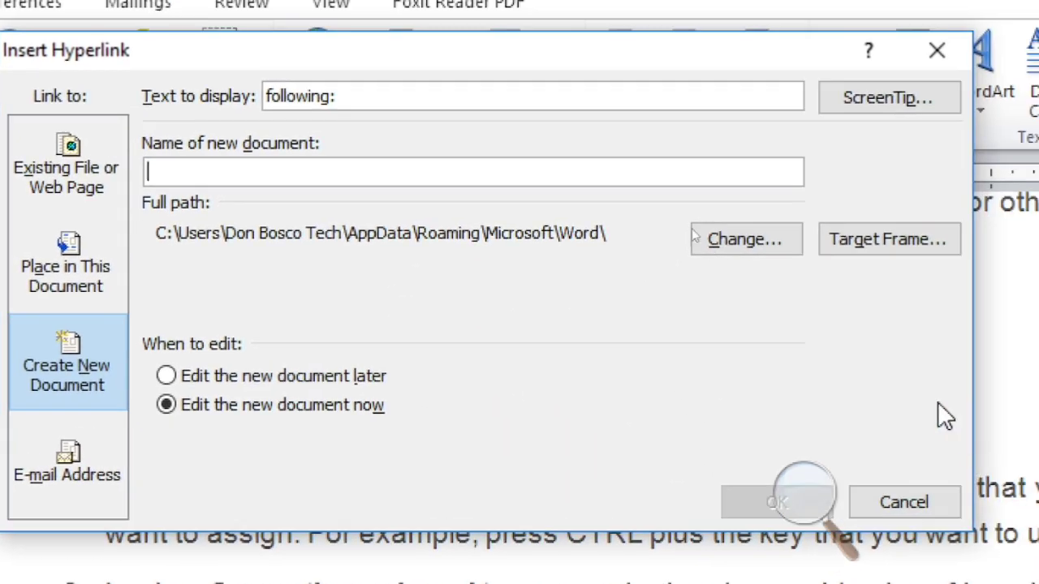
left_click(156, 172)
left_click(763, 246)
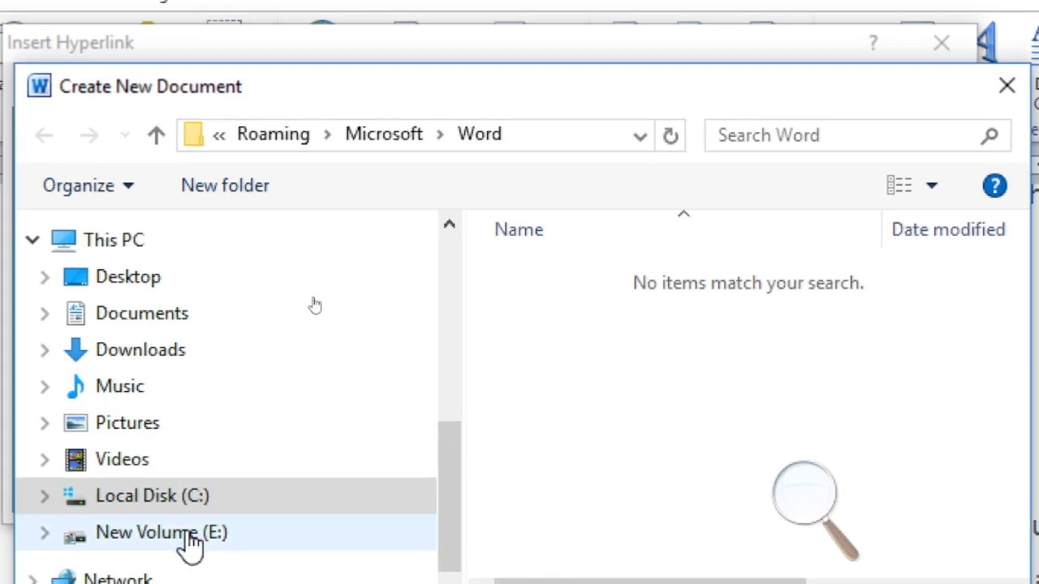
left_click(191, 542)
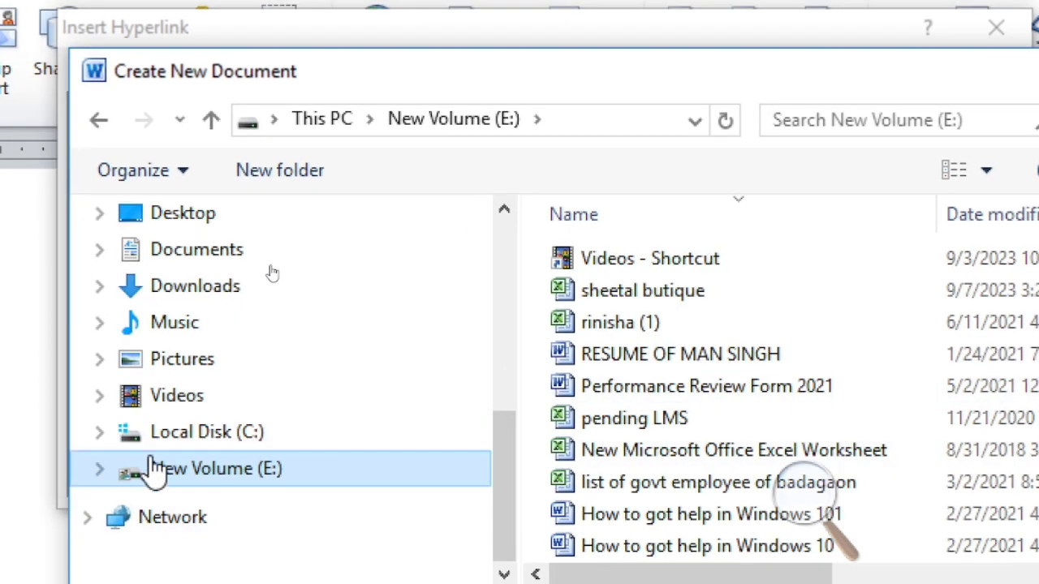
left_click(197, 256)
scroll(697, 487, "down", 1)
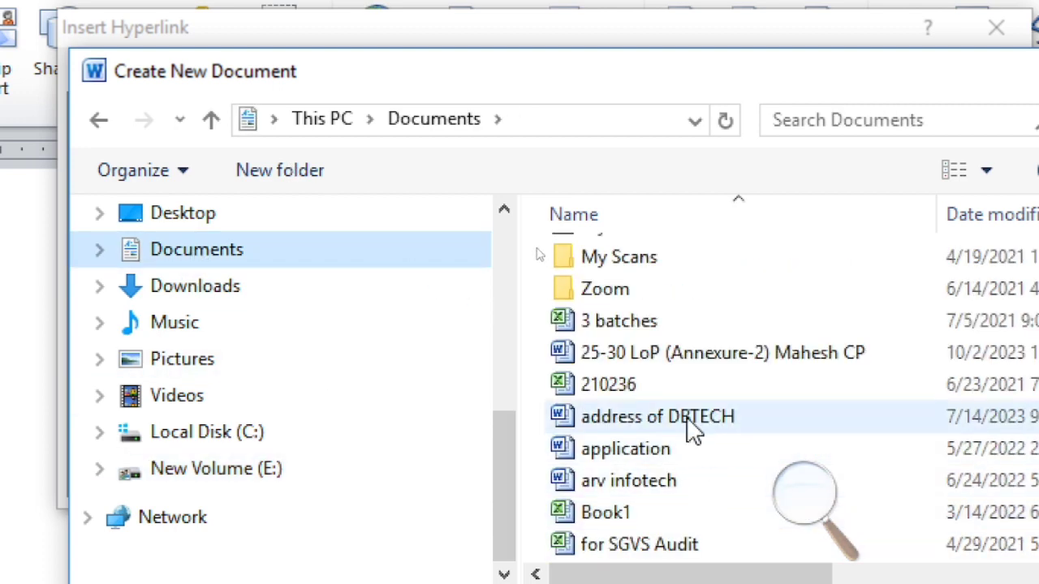
left_click(688, 430)
double_click(686, 419)
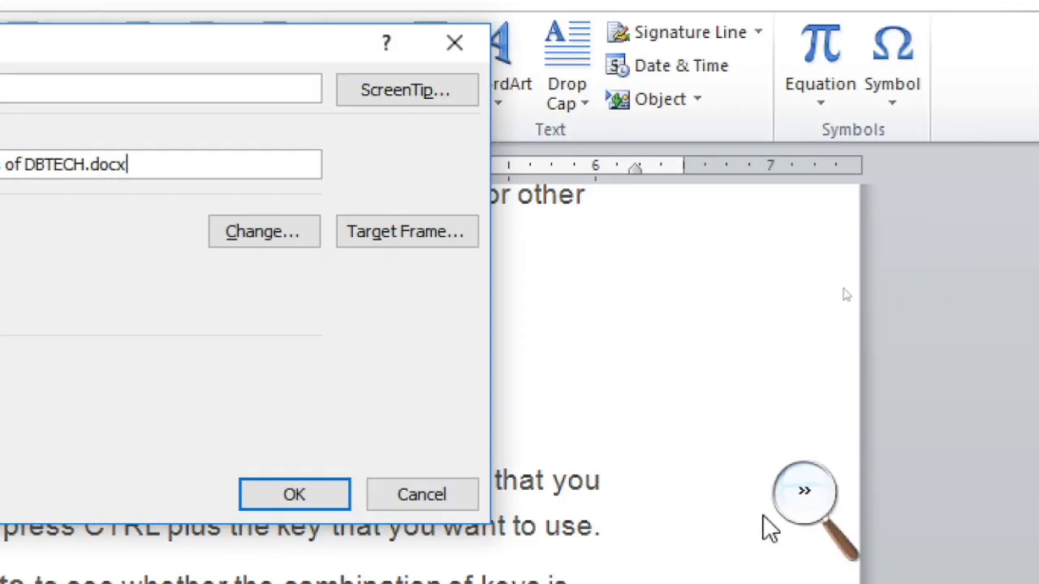
Reduce the magnification to 100%, view the in-document link targets and set the new-document link to be edited later
left_click(814, 495)
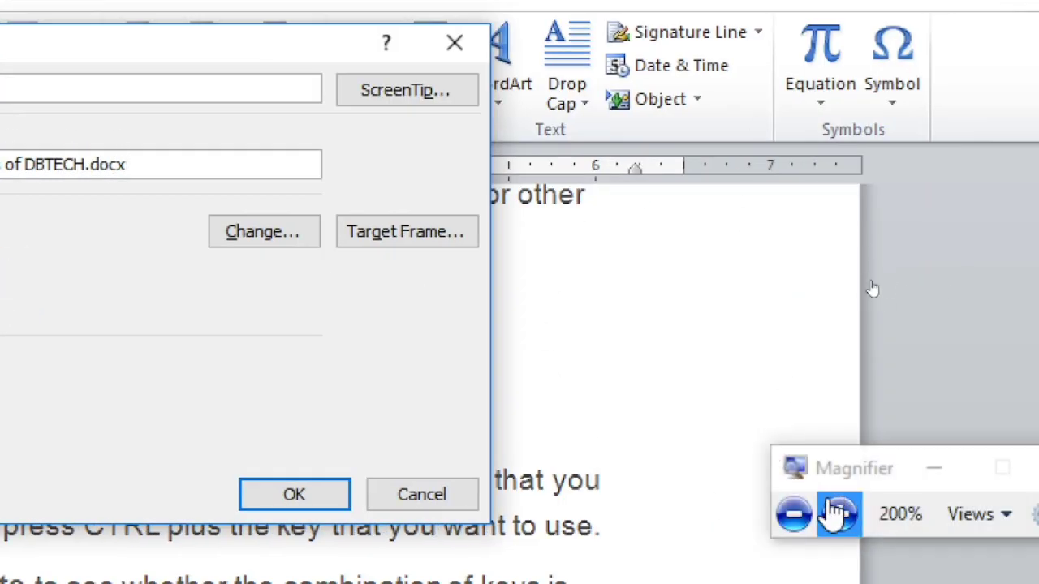
left_click(795, 512)
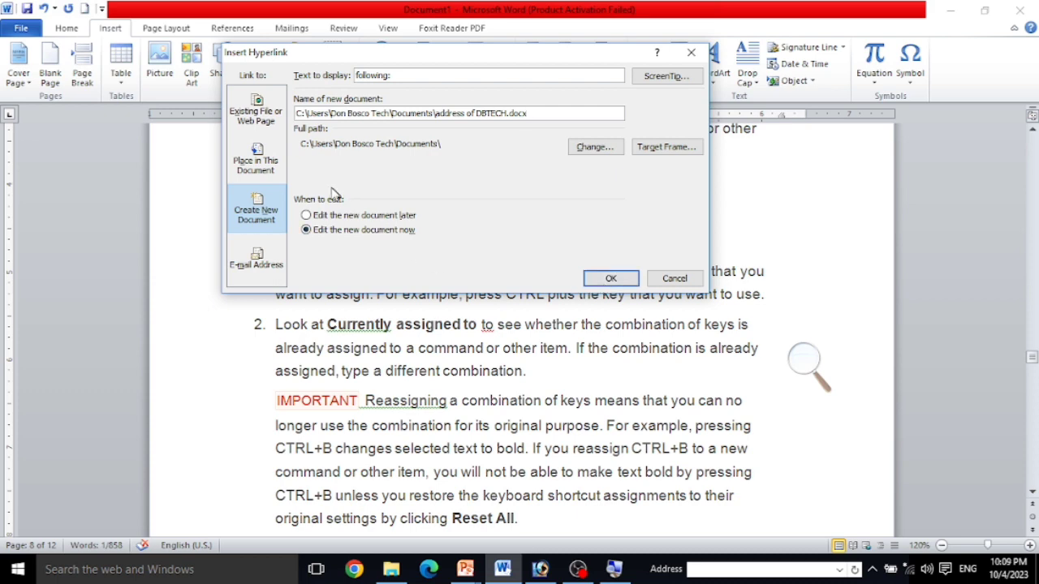
left_click(256, 160)
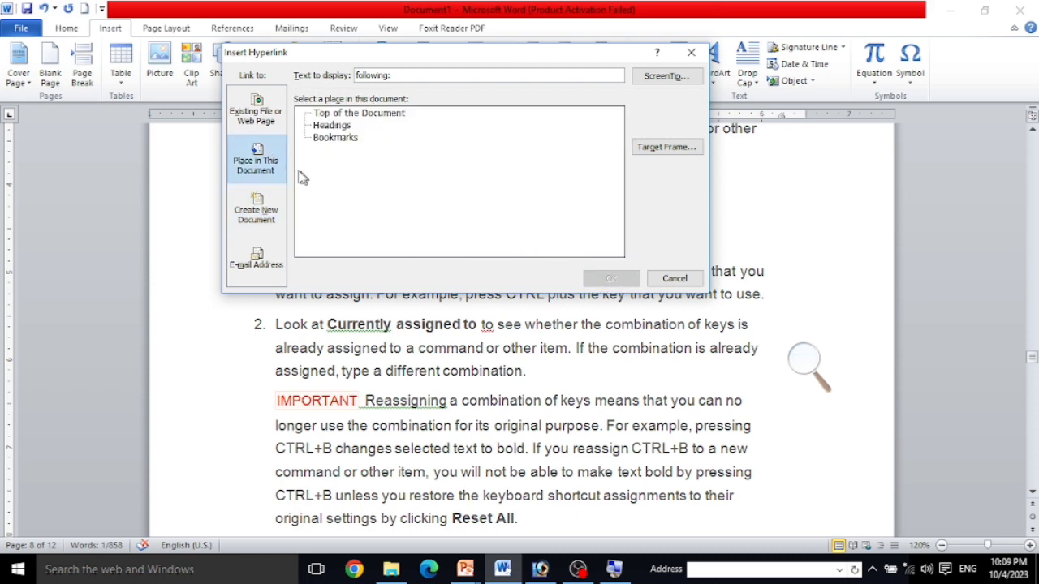
left_click(276, 199)
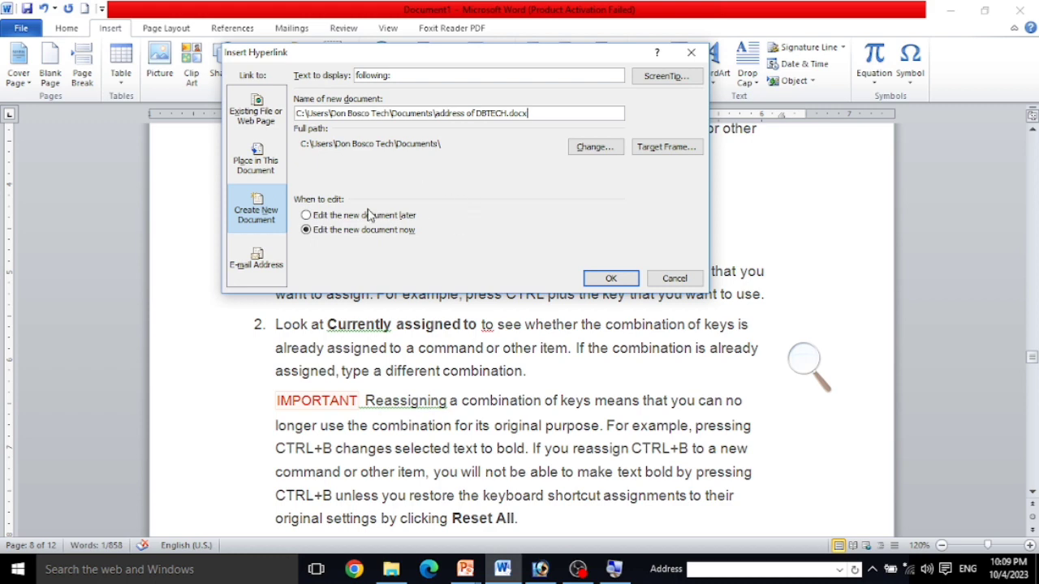
left_click(365, 215)
left_click_drag(266, 61, 327, 69)
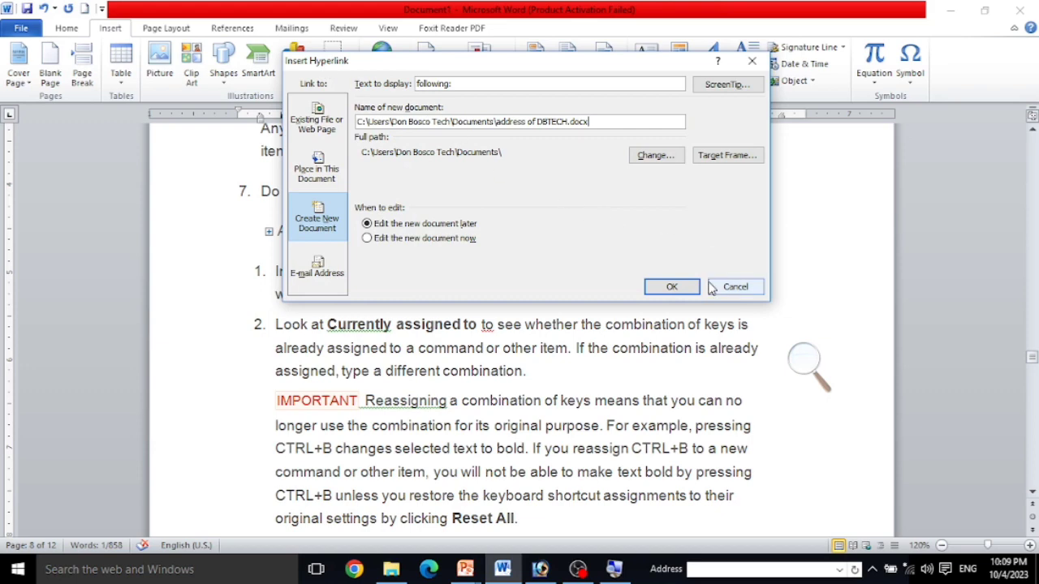
Link the selected "following:" text to the existing Word file "address of DBTECH" in the Documents folder
left_click(332, 136)
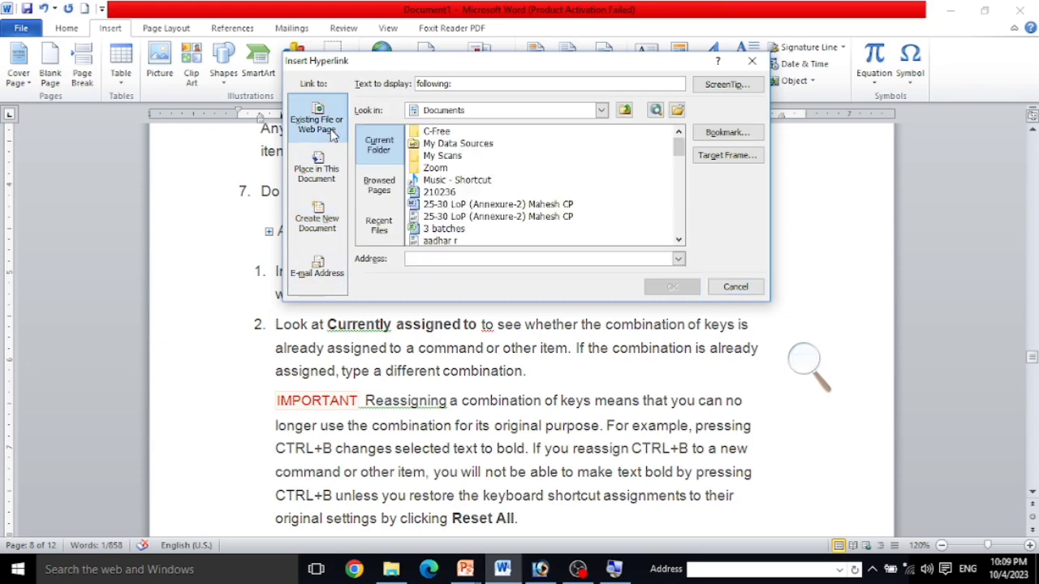
scroll(453, 208, "down", 1)
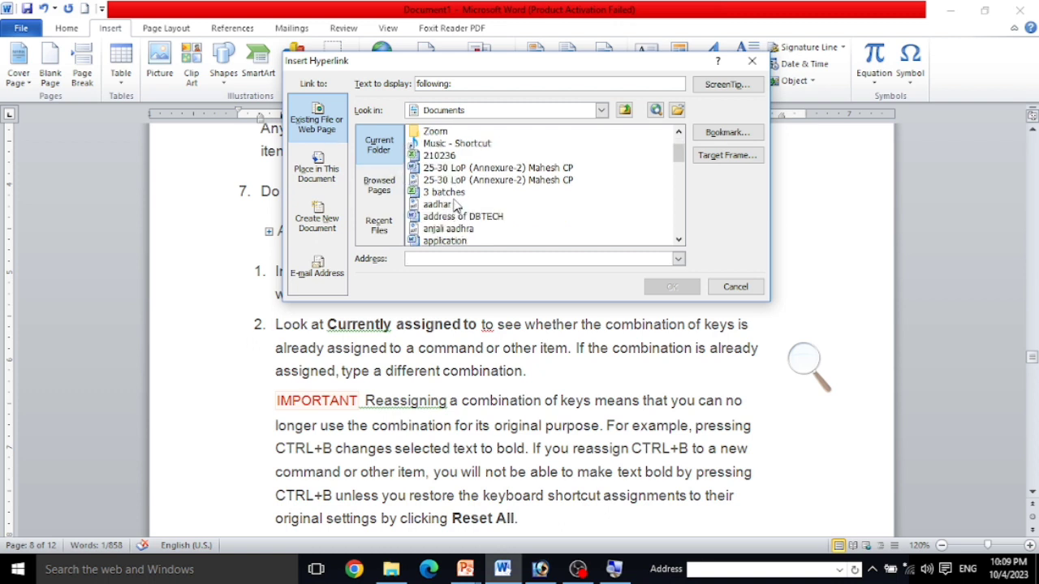
left_click(449, 180)
left_click(455, 229)
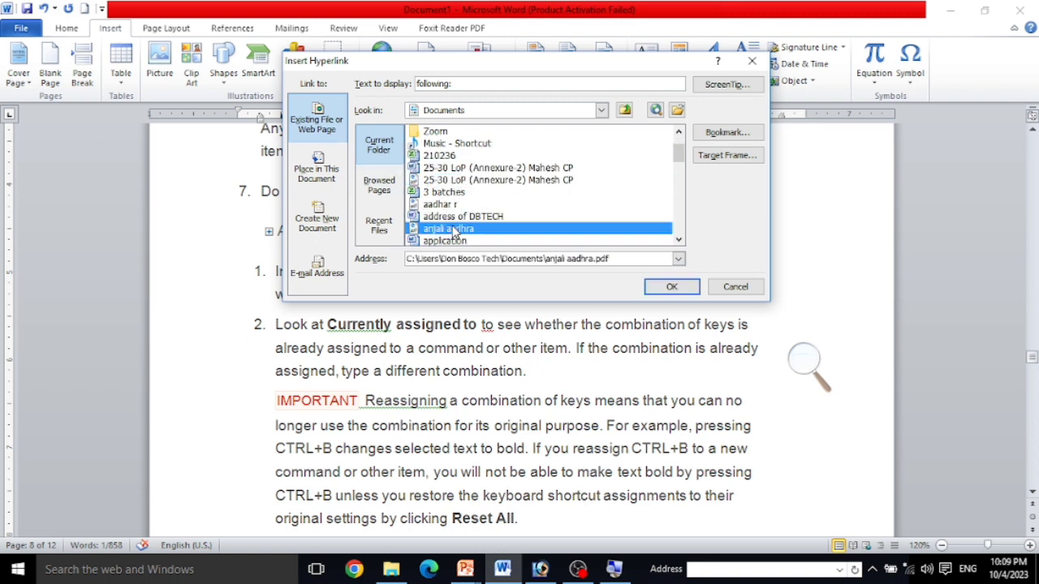
left_click(457, 216)
left_click(671, 286)
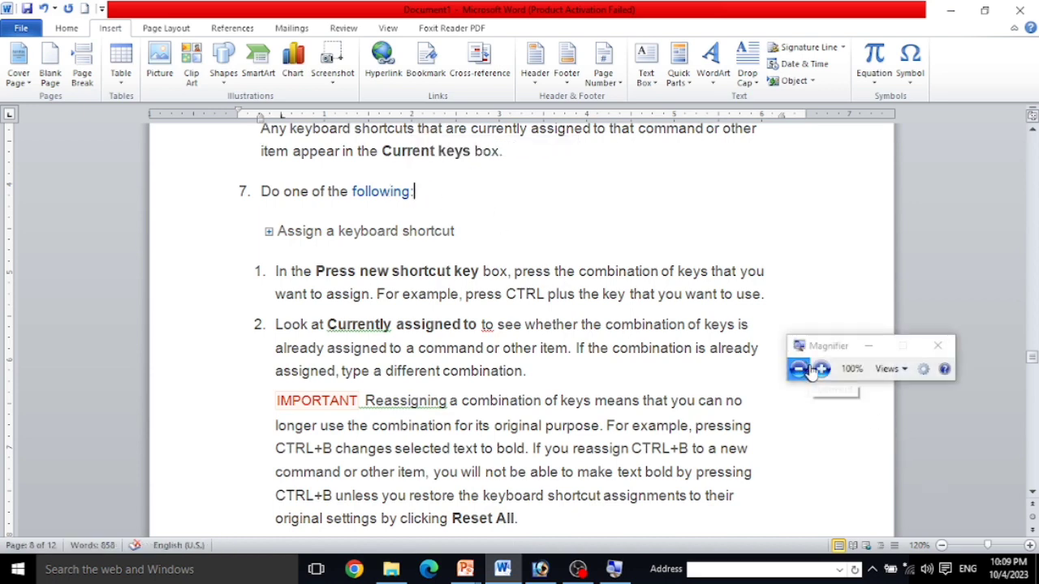
Test the "following:" hyperlink at 200% magnification, allowing its document to open, and close that document after returning to 100%
left_click(820, 369)
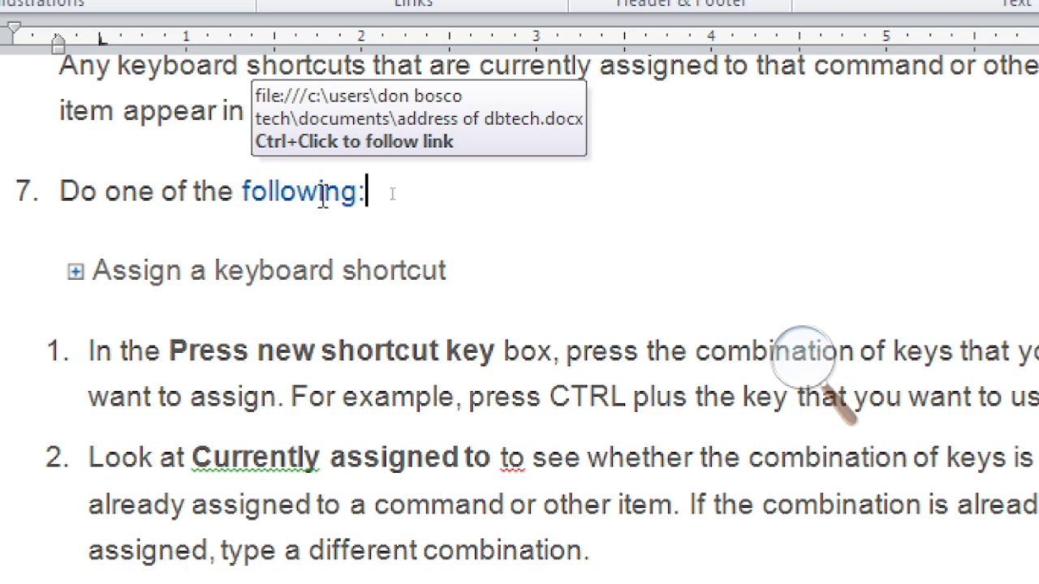
left_click(322, 197, "ctrl")
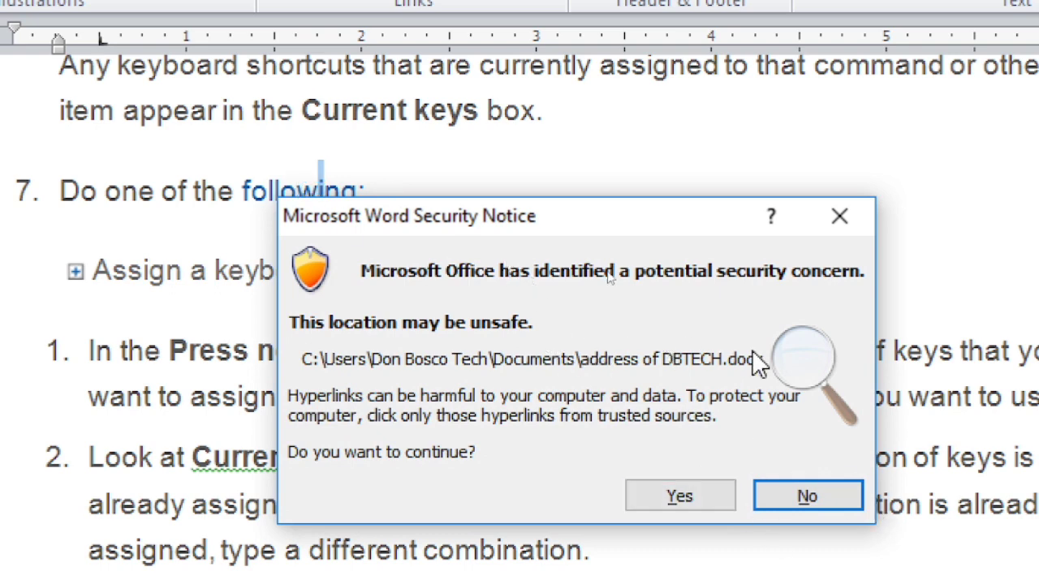
left_click(690, 499)
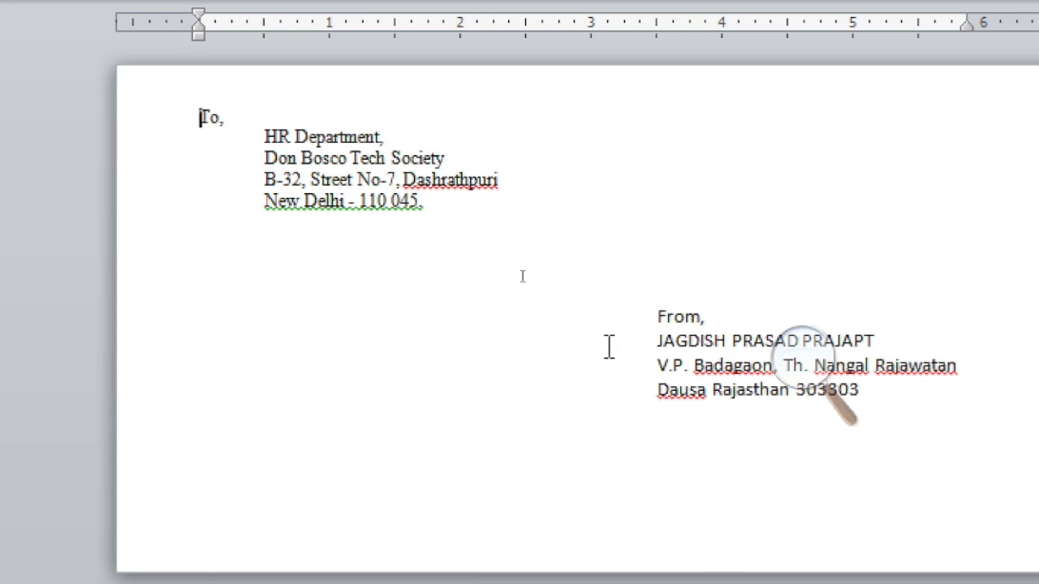
left_click(802, 358)
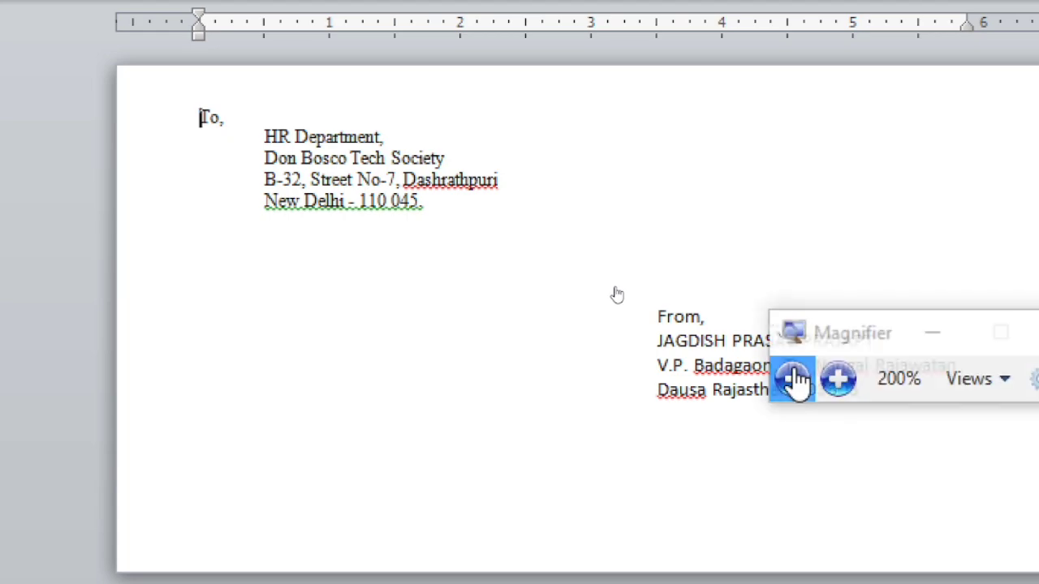
left_click(791, 381)
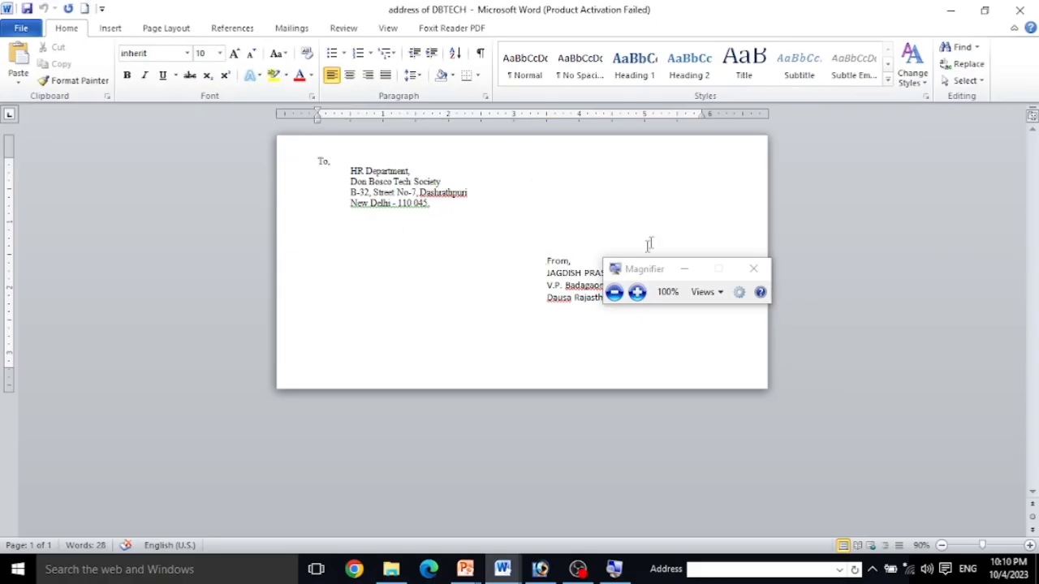
left_click(1020, 10)
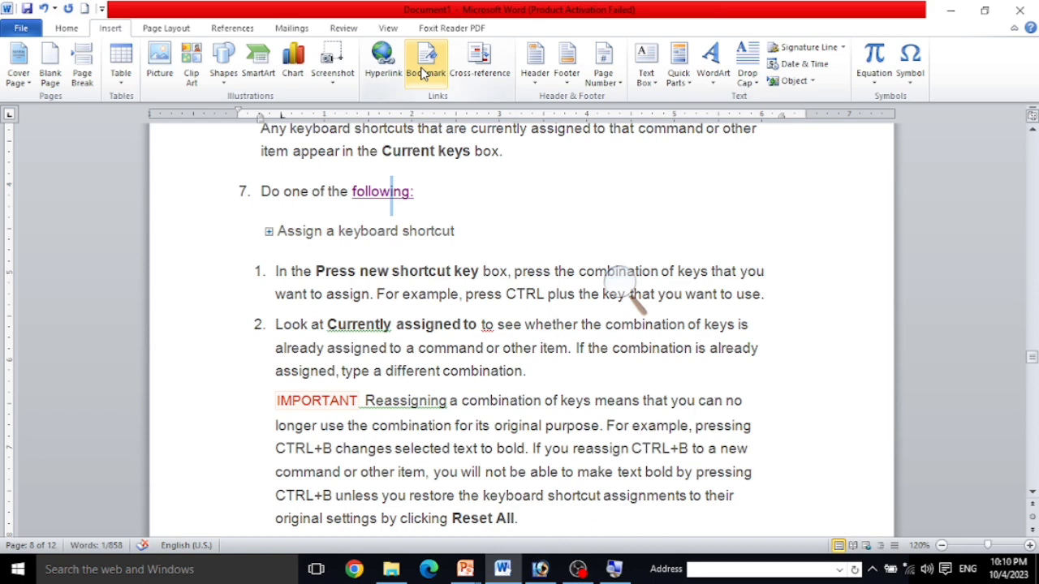
Select the text "Press new shortcut key box" in numbered item 1 and switch to the OBS window
left_click_drag(315, 270, 507, 275)
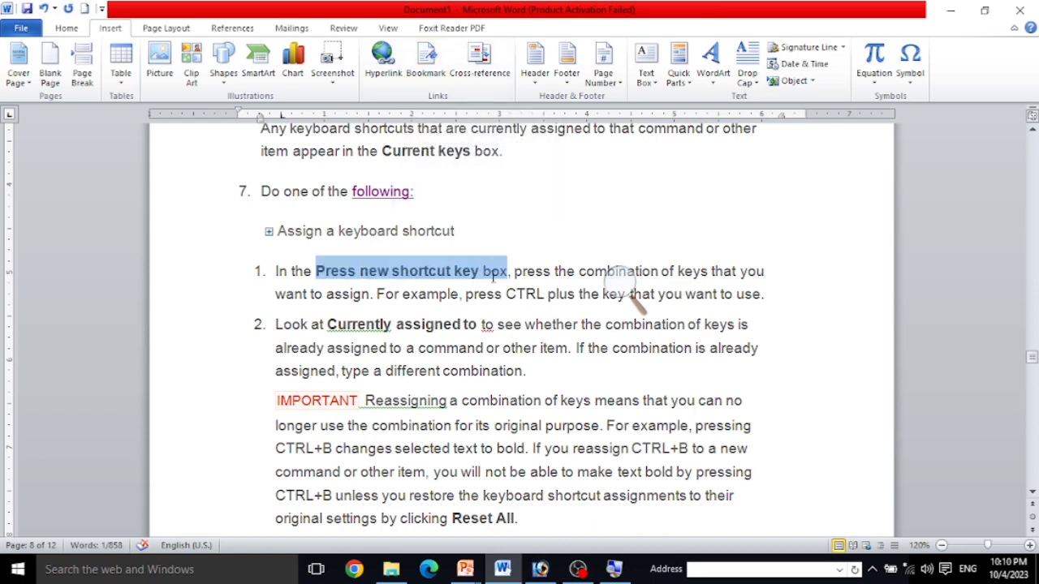
left_click(479, 71)
left_click(578, 570)
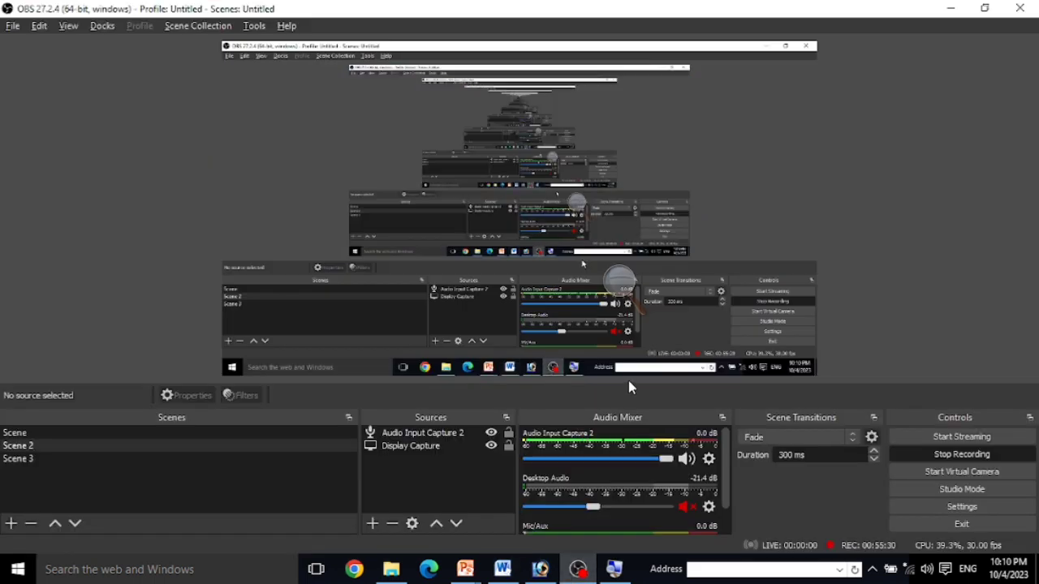